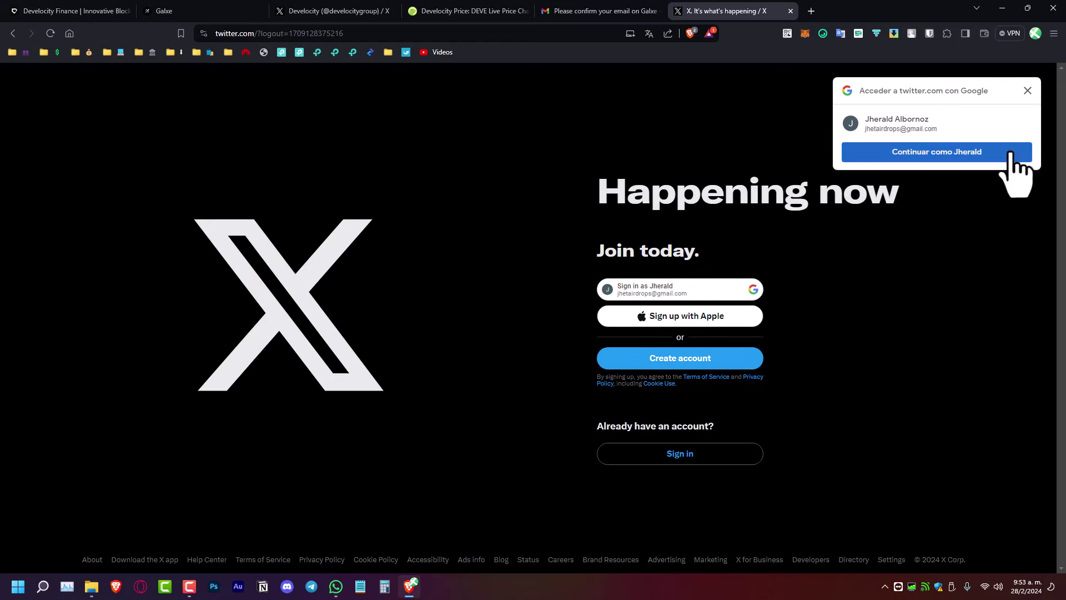
{"action": "left_click", "coordinate": [221, 17]}
{"action": "left_click", "coordinate": [371, 294]}
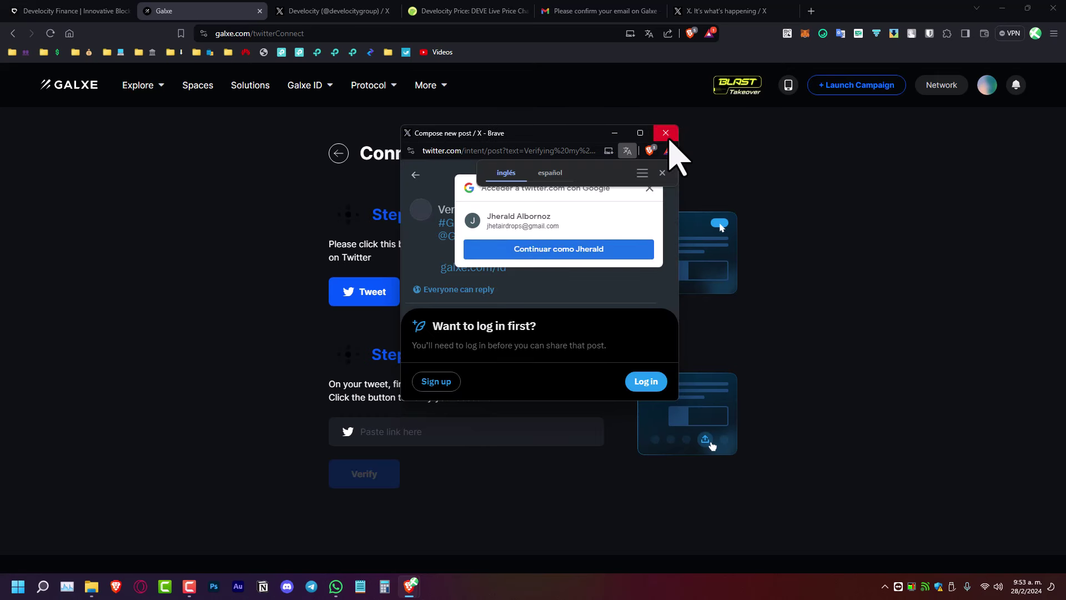
{"action": "left_click", "coordinate": [666, 133]}
- Sign in to X with the suggested Google account and return to Galxe's Connect Twitter Account page
{"action": "left_click", "coordinate": [733, 11]}
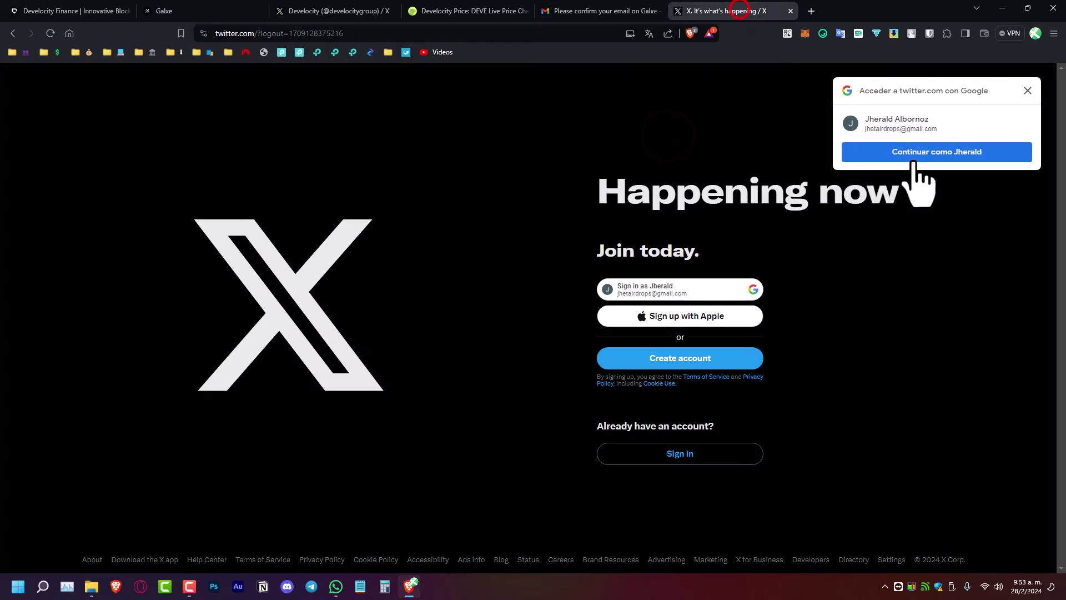
{"action": "left_click", "coordinate": [950, 162]}
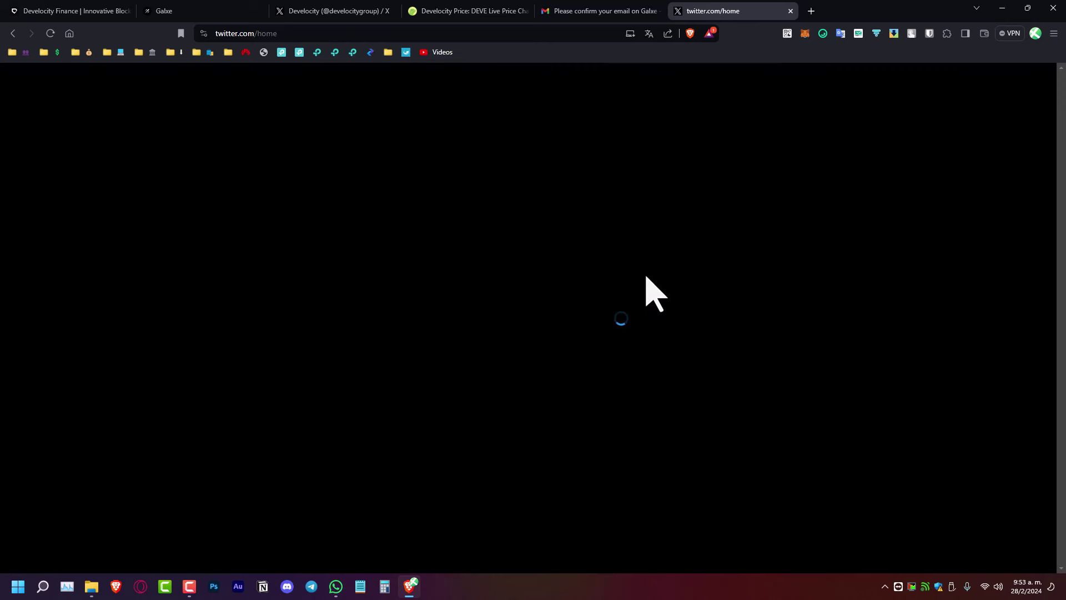
{"action": "left_click", "coordinate": [200, 10]}
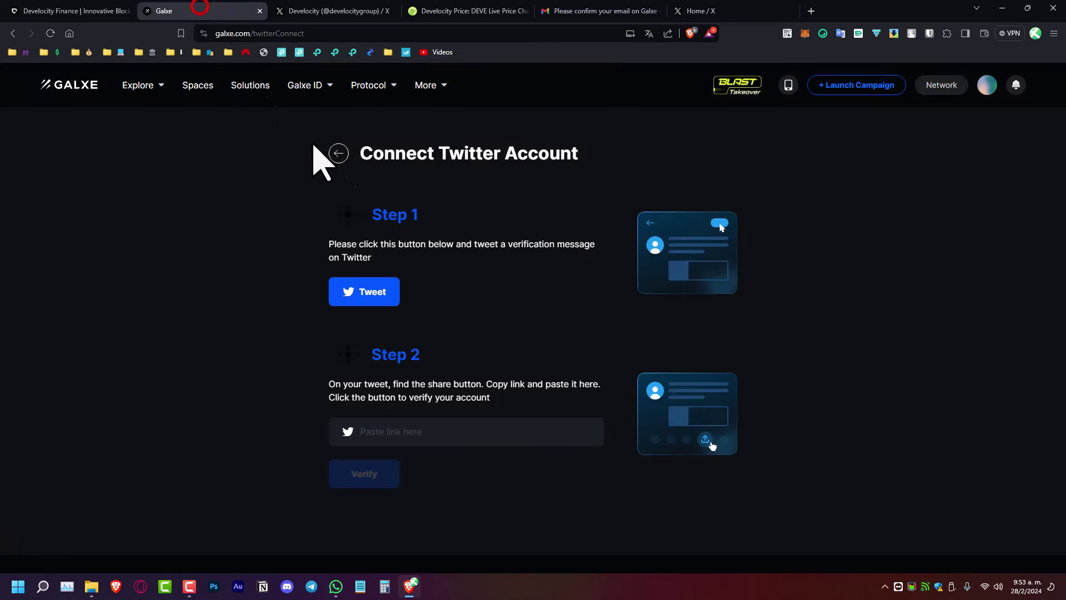
- Post Galxe's prefilled Twitter verification message, acknowledge the follow-up notice and close the posting window
{"action": "left_click", "coordinate": [395, 299]}
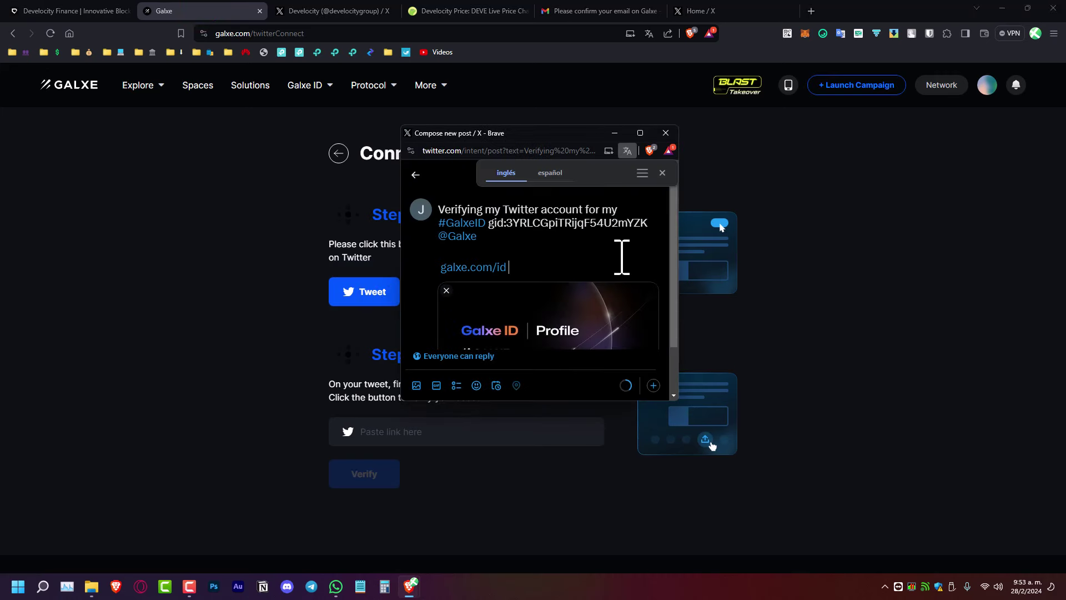
{"action": "scroll", "coordinate": [619, 261], "scroll_direction": "down", "scroll_amount": 1}
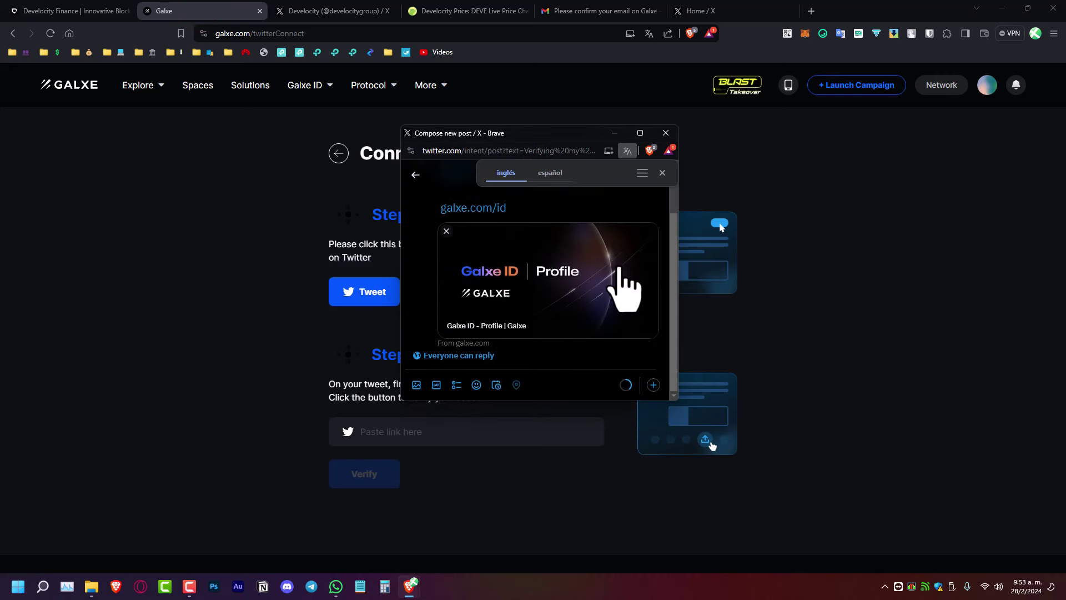
{"action": "left_click", "coordinate": [661, 172]}
{"action": "scroll", "coordinate": [643, 214], "scroll_direction": "up", "scroll_amount": 1}
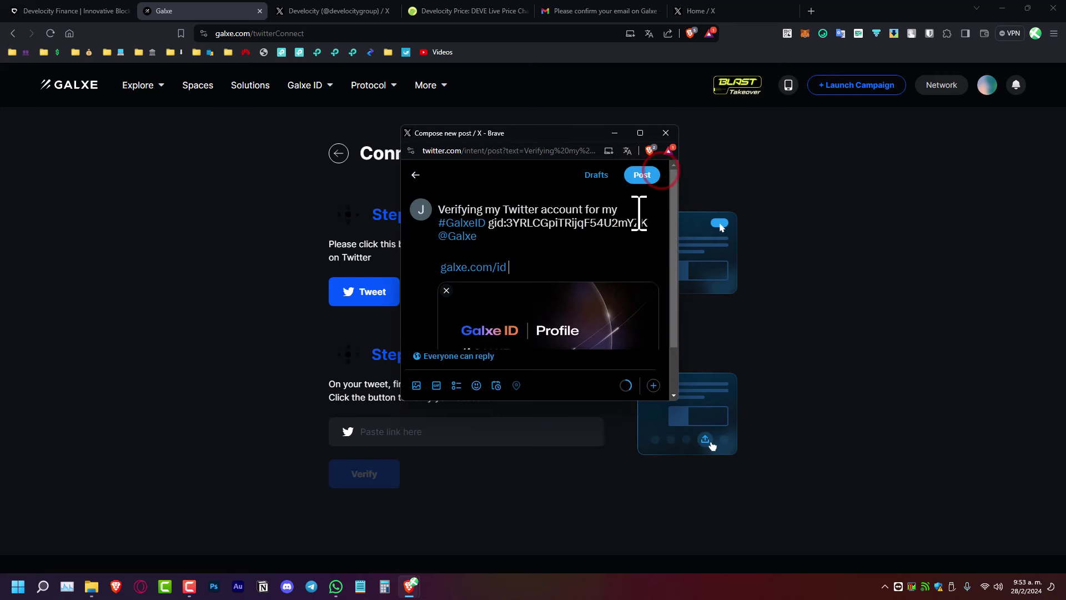
{"action": "left_click", "coordinate": [642, 176]}
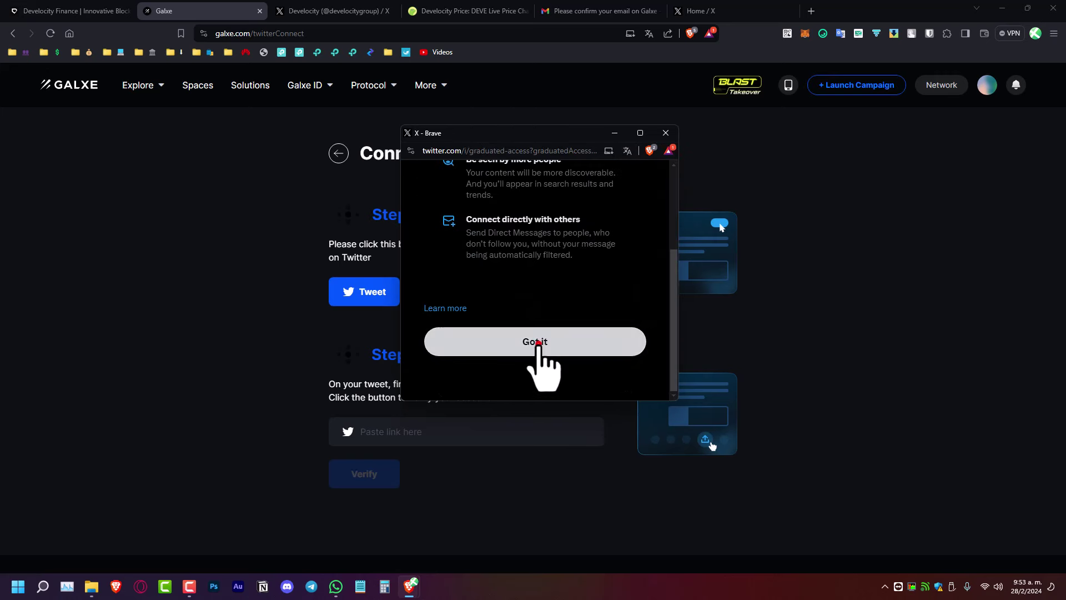
{"action": "left_click", "coordinate": [536, 341]}
{"action": "left_click", "coordinate": [666, 132]}
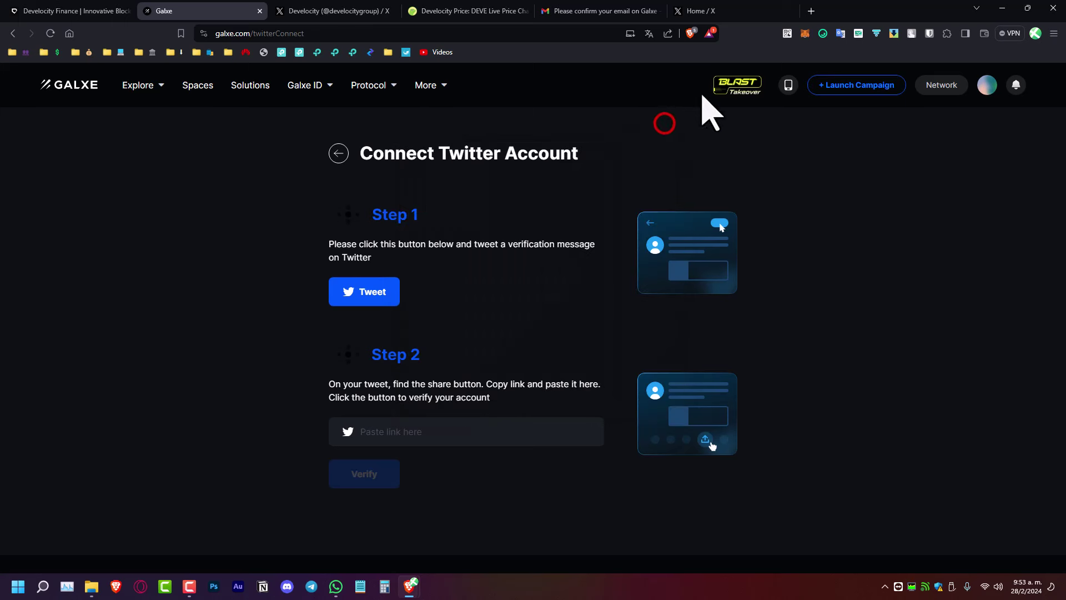
{"action": "mouse_move", "coordinate": [410, 586]}
{"action": "left_click", "coordinate": [464, 525]}
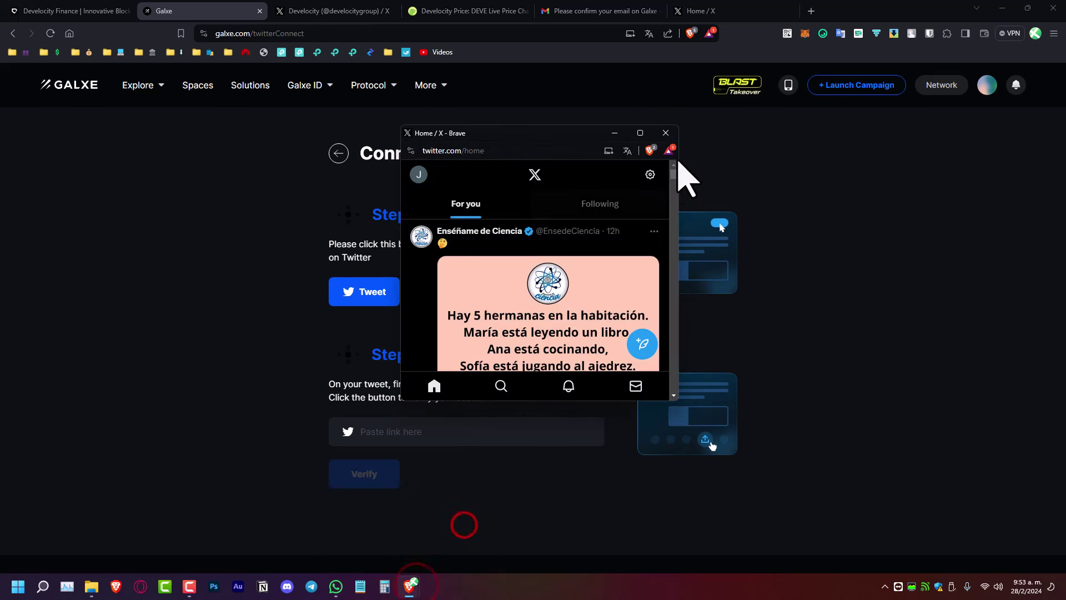
{"action": "left_click", "coordinate": [665, 132]}
- Open the Galxe verification post from the X profile and copy its link
{"action": "left_click", "coordinate": [719, 11]}
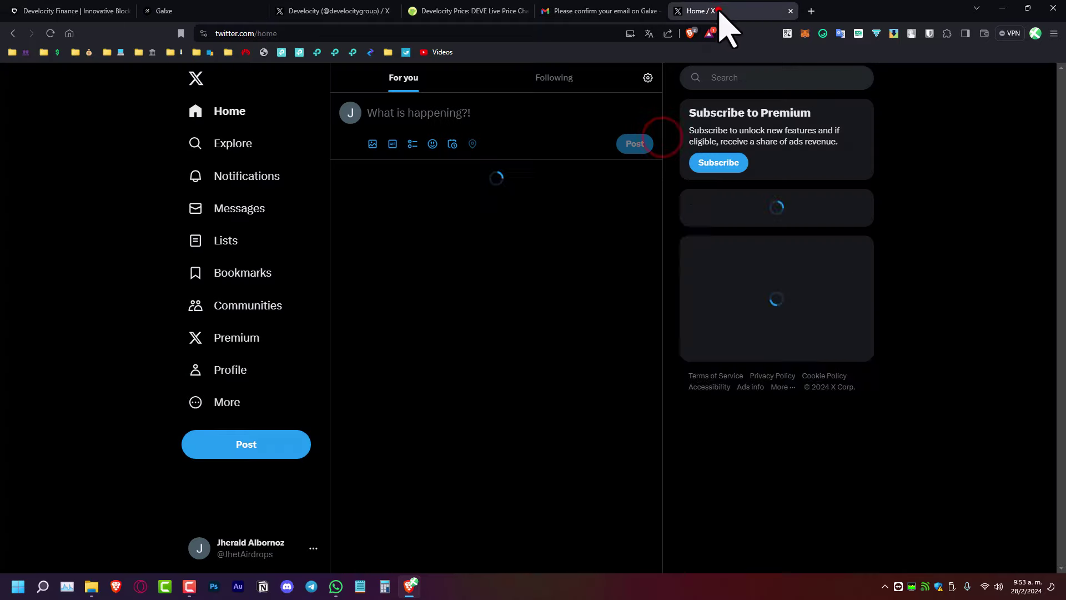
{"action": "left_click", "coordinate": [226, 376]}
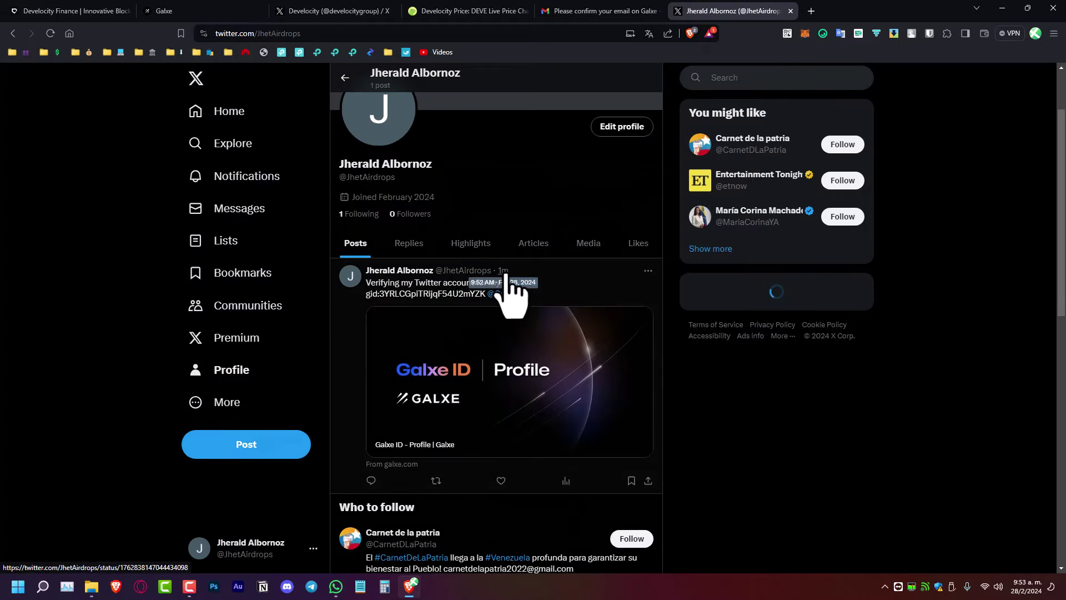
{"action": "left_click", "coordinate": [505, 275]}
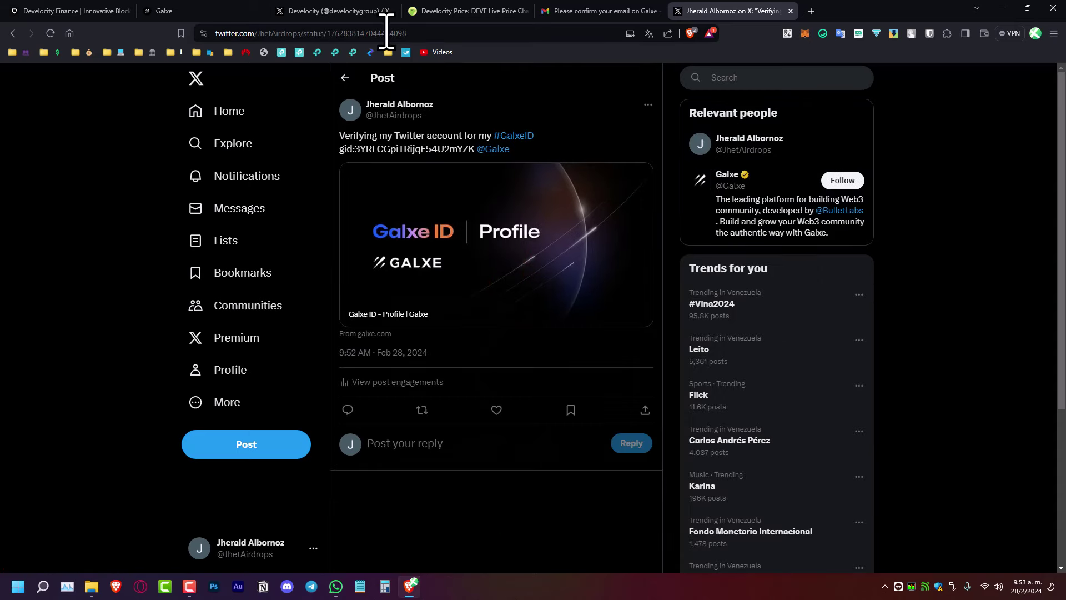
{"action": "left_click", "coordinate": [387, 34]}
{"action": "right_click", "coordinate": [387, 33]}
{"action": "left_click", "coordinate": [424, 95]}
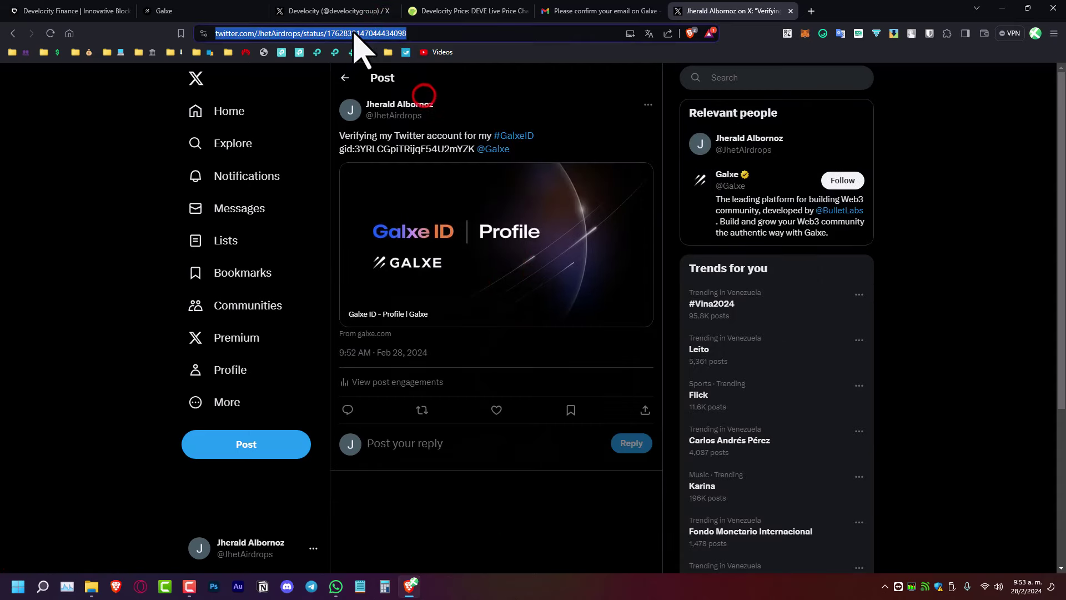
- Verify the Twitter account on Galxe with the copied post link and open the Social Accounts settings
{"action": "left_click", "coordinate": [198, 12]}
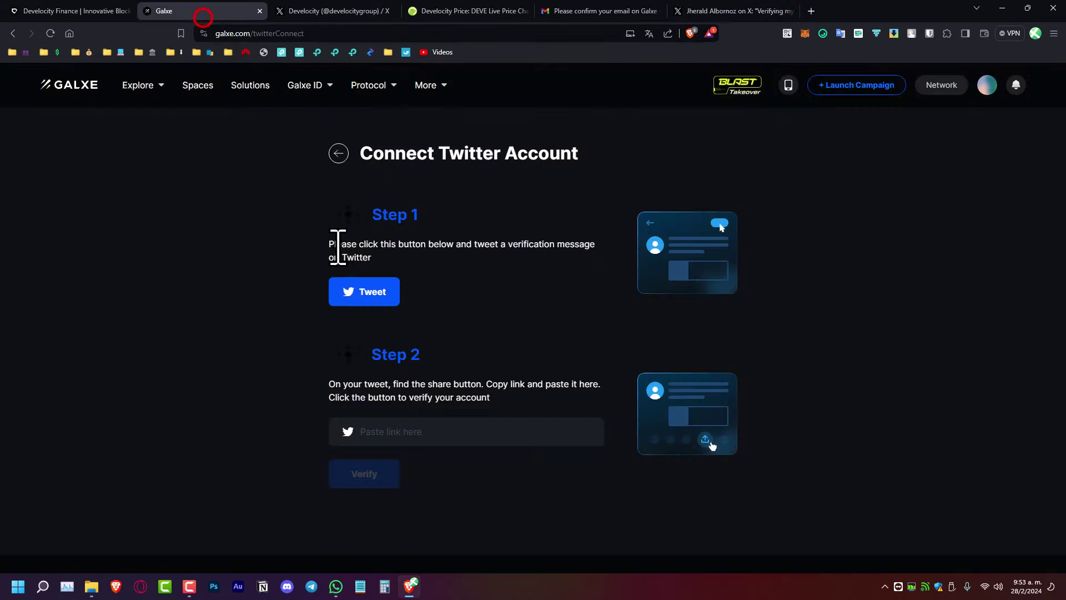
{"action": "left_click", "coordinate": [383, 431]}
{"action": "key", "text": "ctrl+v"}
{"action": "left_click", "coordinate": [367, 472]}
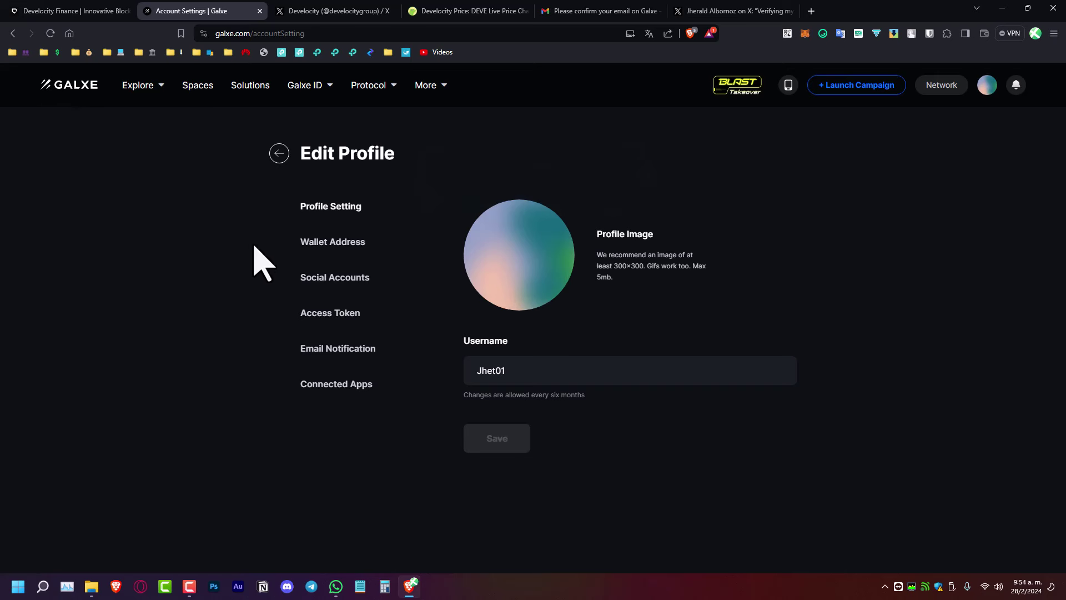
{"action": "left_click", "coordinate": [343, 274]}
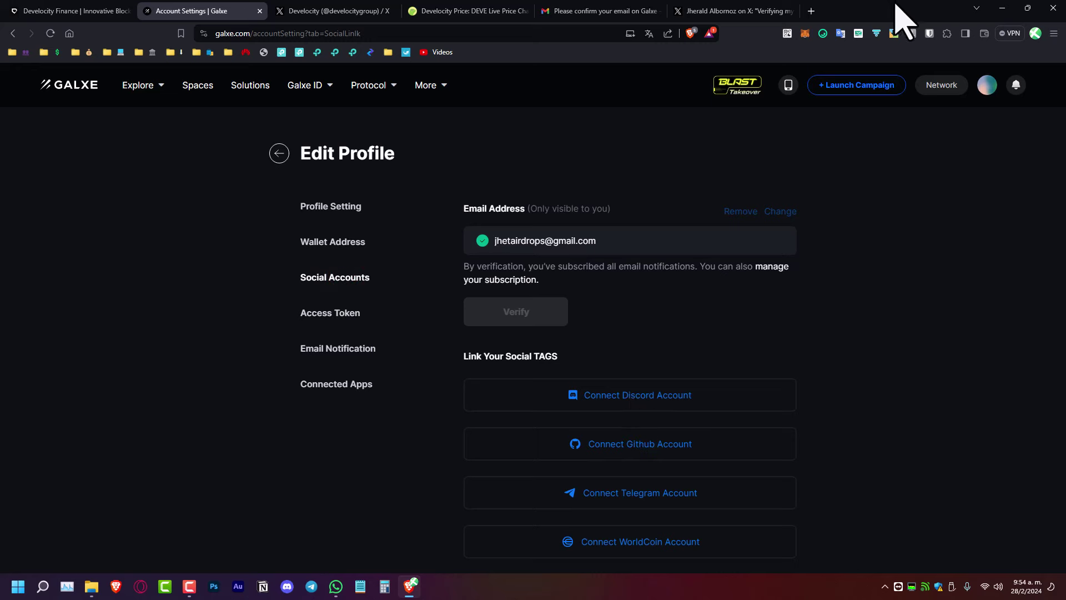
- Open discord.com separately from the Galxe page and bring up the form for registering a new account
{"action": "left_click", "coordinate": [810, 11]}
{"action": "type", "text": "discord.com"}
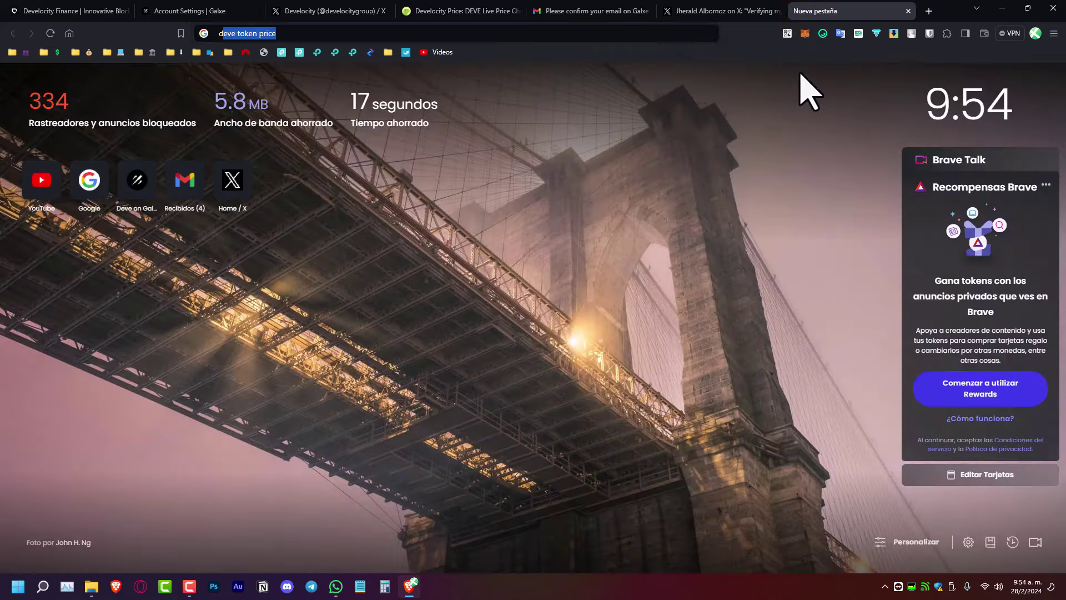
{"action": "key", "text": "Return"}
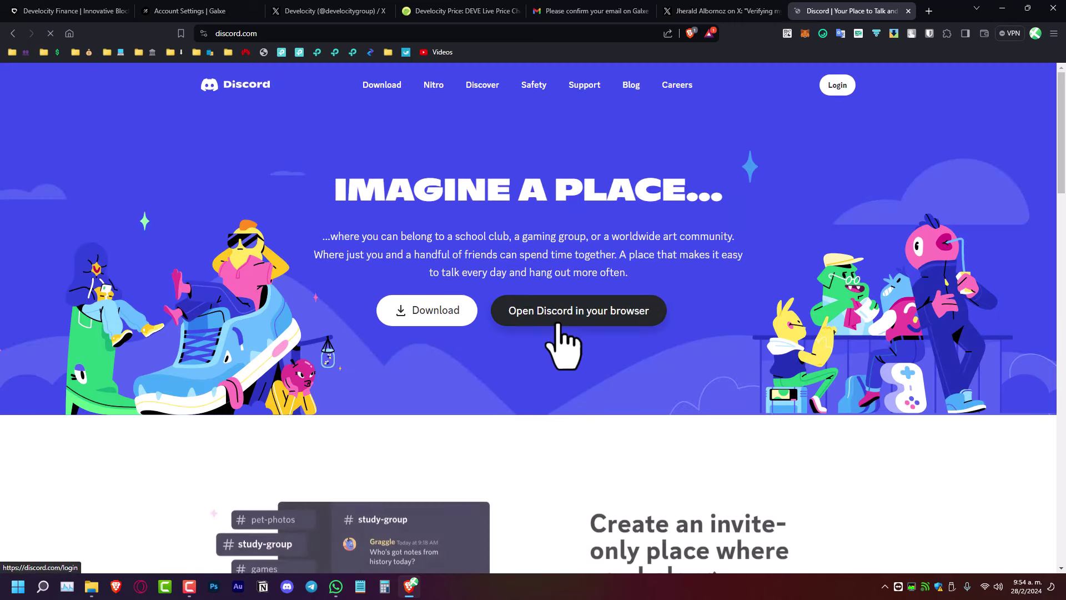
{"action": "left_click", "coordinate": [574, 311]}
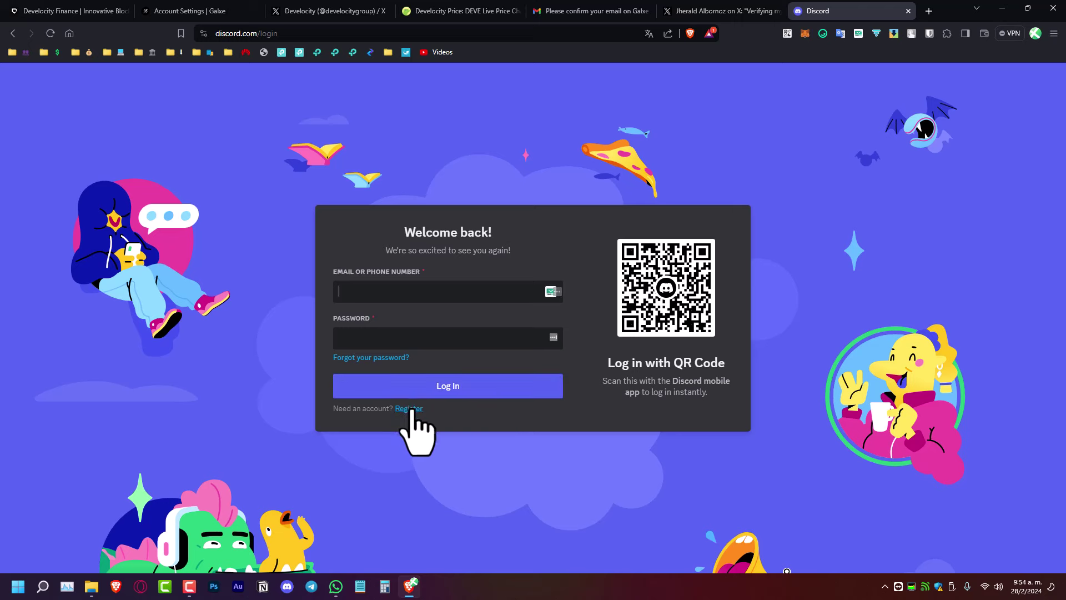
{"action": "left_click", "coordinate": [412, 407]}
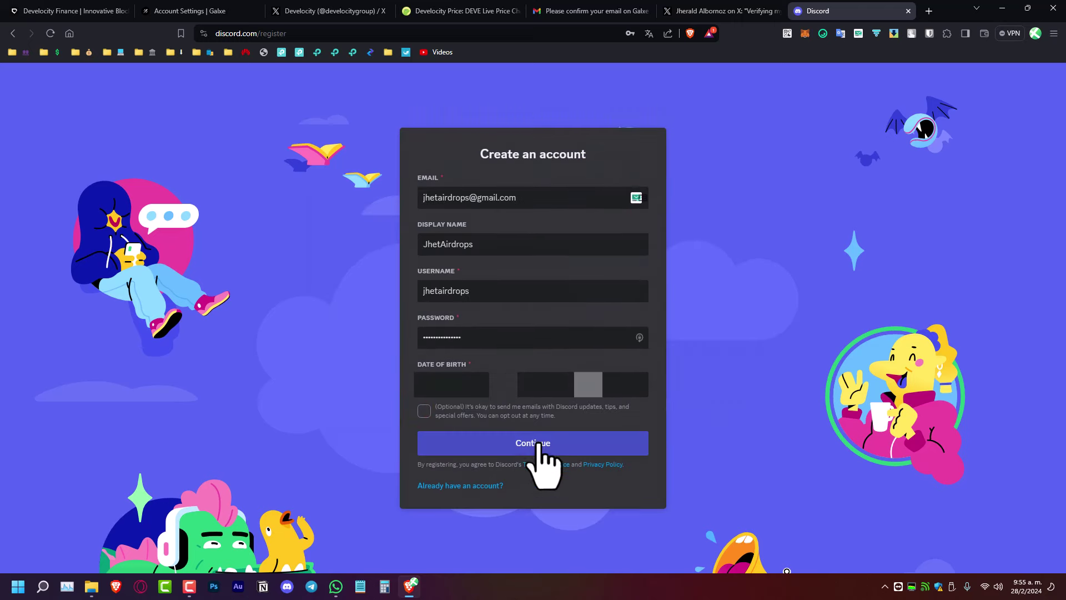
- Submit the completed Discord registration and solve the human check by choosing the object that differs from the others
{"action": "left_click", "coordinate": [542, 445]}
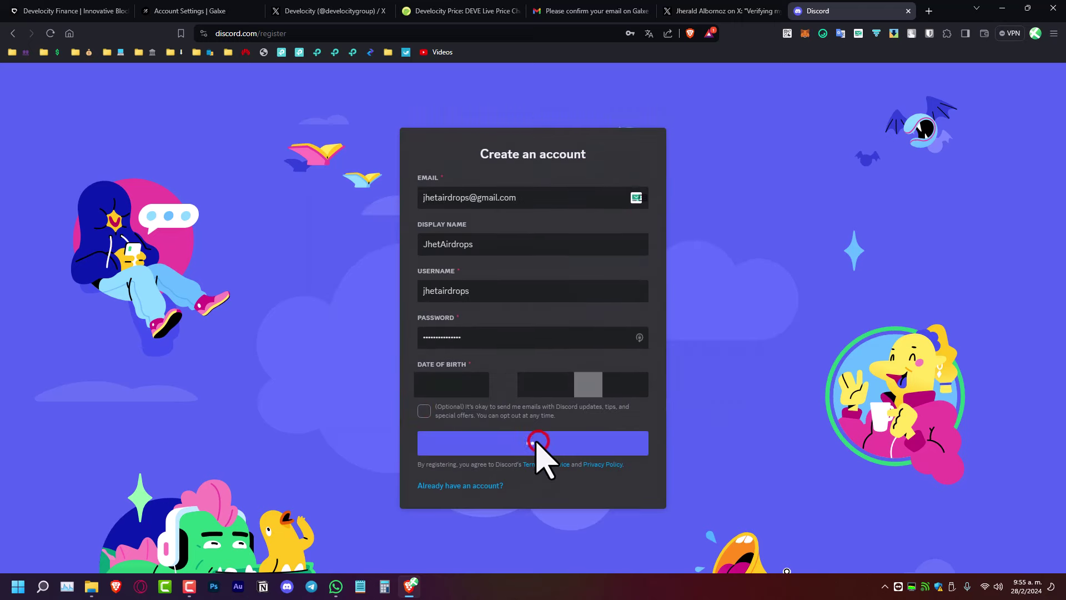
{"action": "left_click", "coordinate": [467, 369]}
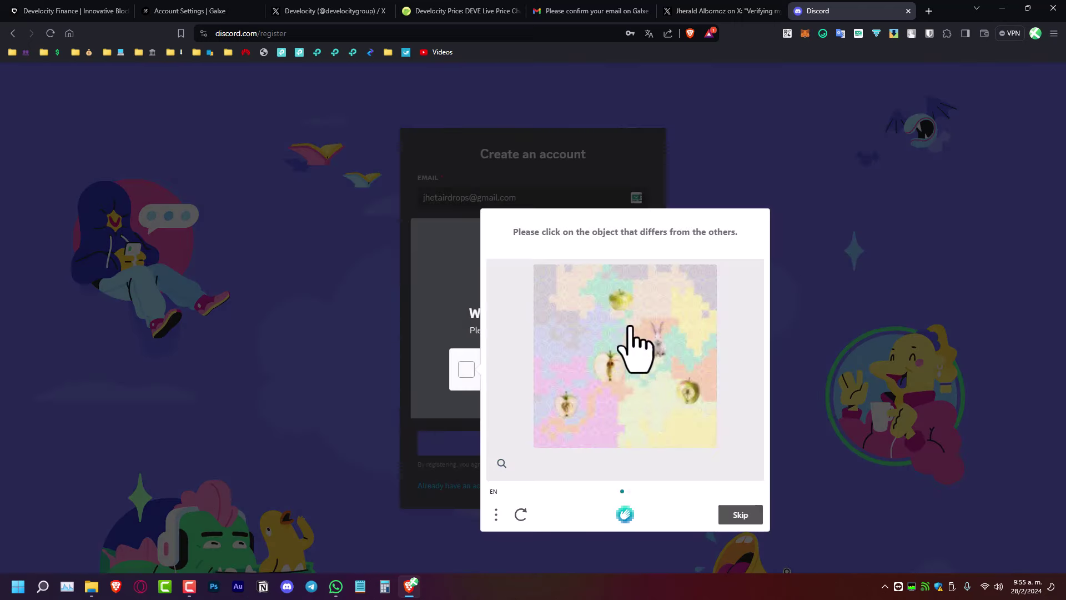
{"action": "left_click", "coordinate": [656, 345]}
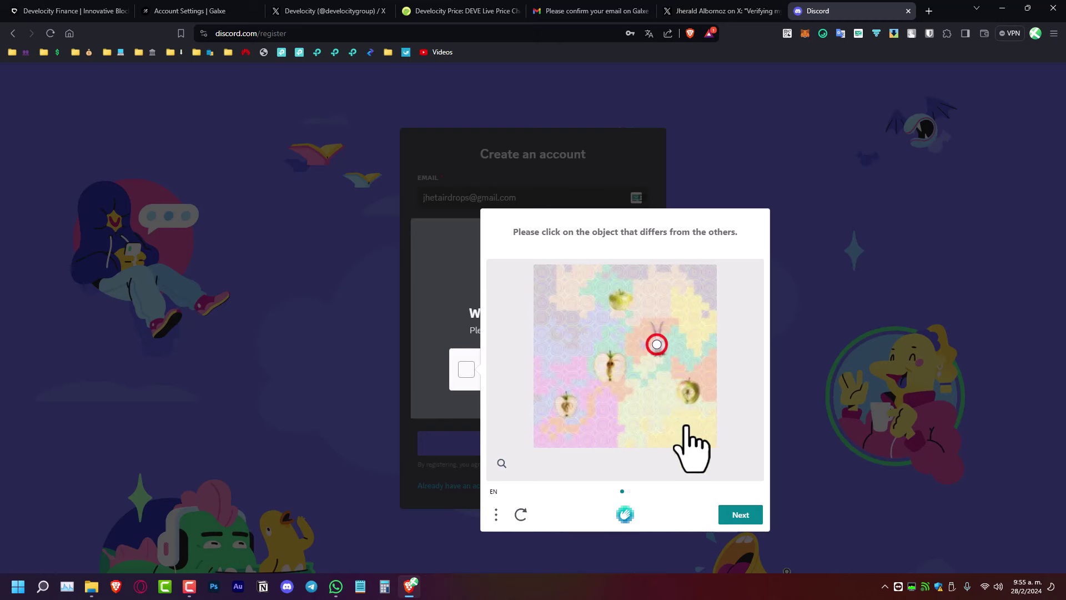
{"action": "left_click", "coordinate": [735, 512]}
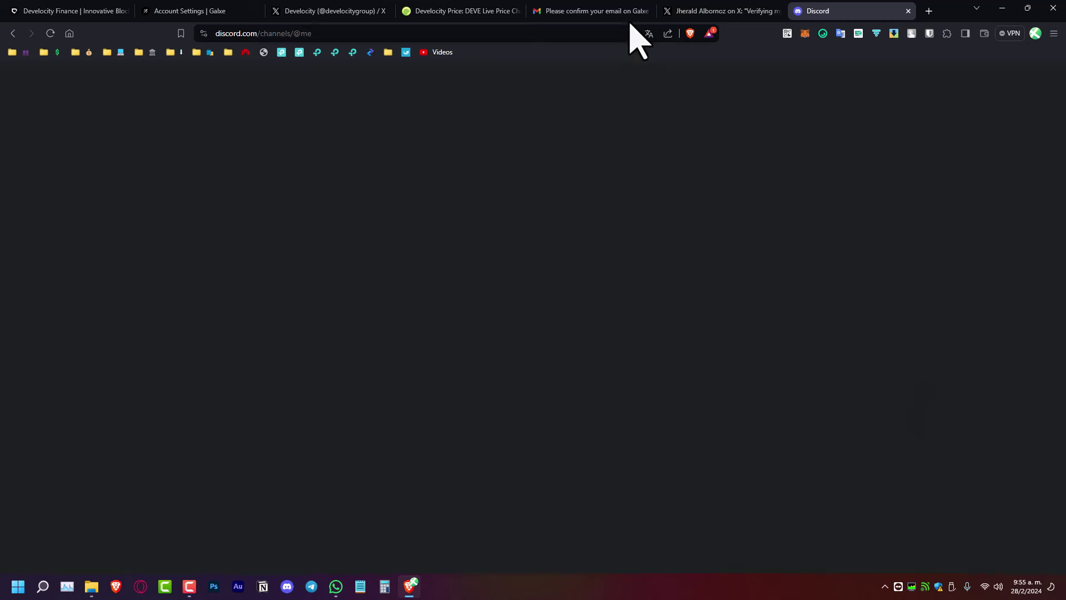
- Open Discord's "Verify Email Address for Discord" message in Gmail and verify the account's email address
{"action": "left_click", "coordinate": [621, 12]}
{"action": "left_click", "coordinate": [157, 110]}
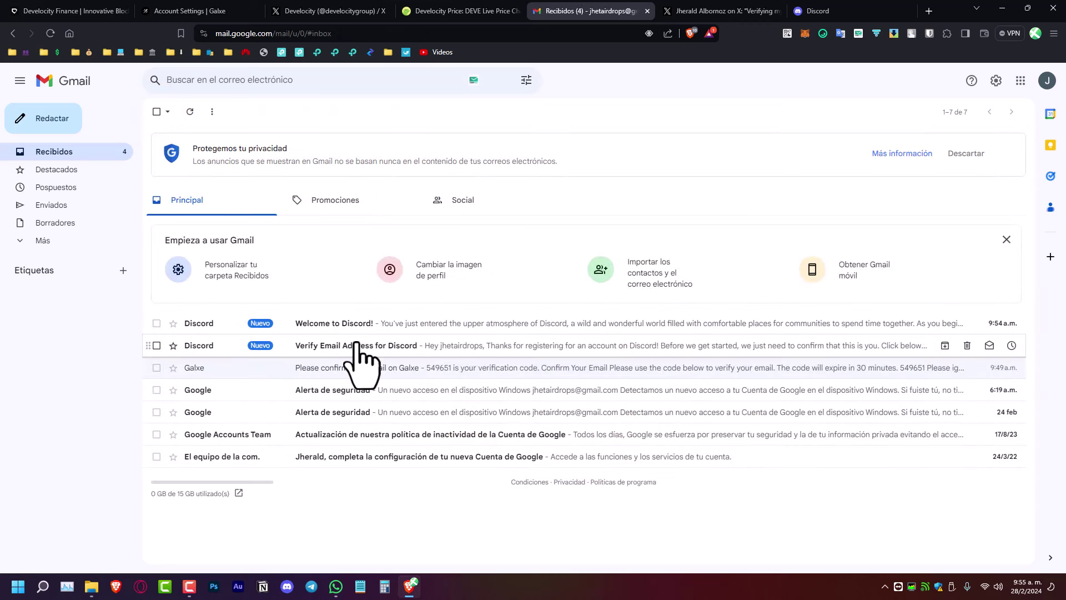
{"action": "left_click", "coordinate": [328, 345]}
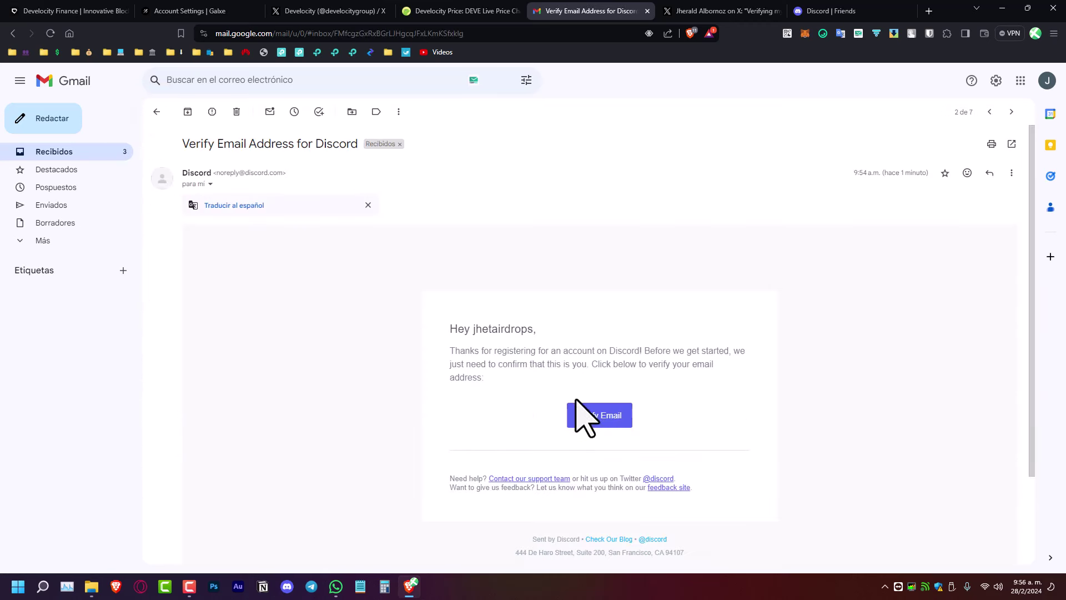
{"action": "left_click", "coordinate": [596, 416]}
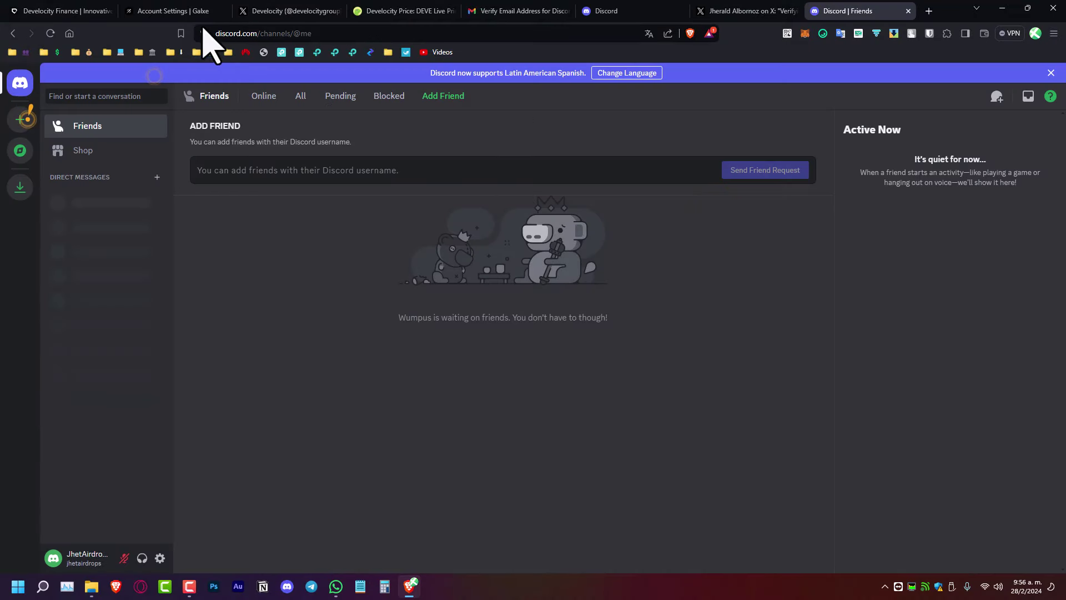
- Connect the Discord account to the Galxe profile by authorizing GalxeBot's access
{"action": "left_click", "coordinate": [177, 11]}
{"action": "left_click", "coordinate": [627, 394]}
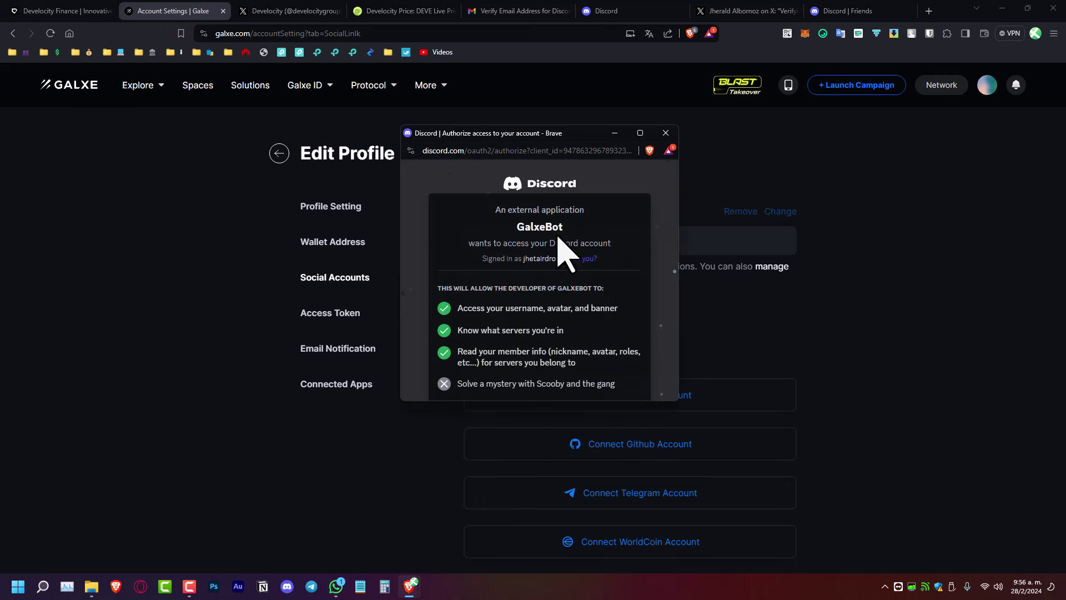
{"action": "scroll", "coordinate": [534, 325], "scroll_direction": "down", "scroll_amount": 3}
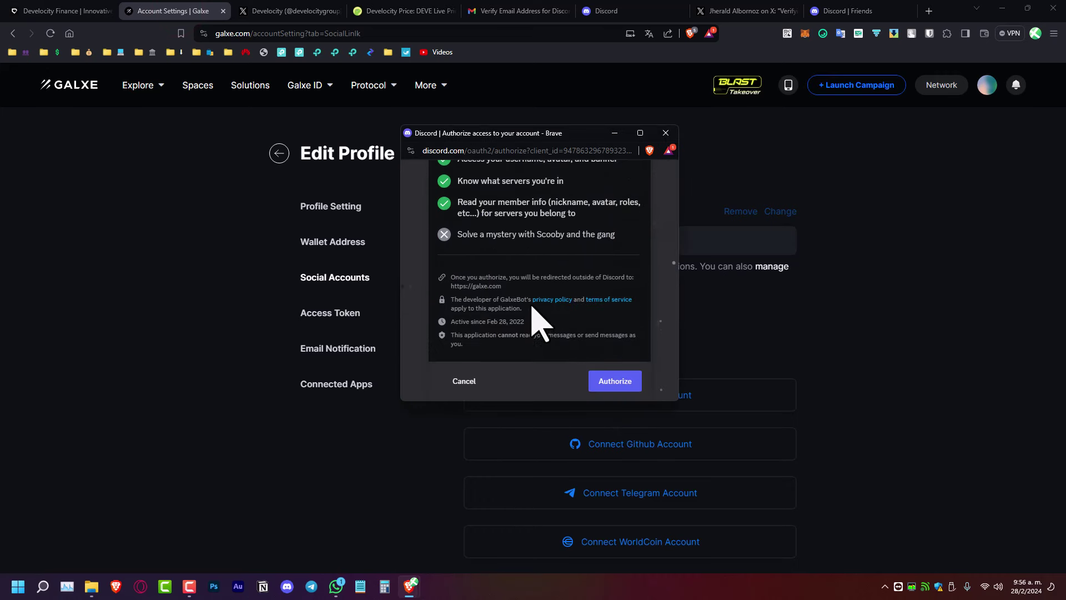
{"action": "left_click", "coordinate": [608, 374]}
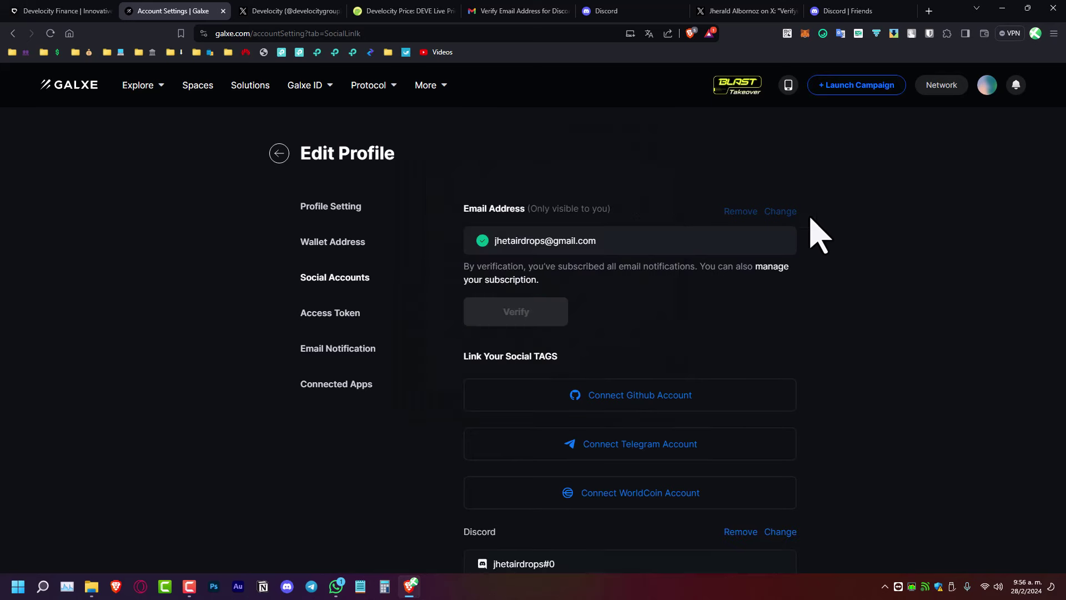
- Review the linked Github, Discord and Twitter accounts in Galxe's Social Accounts settings
{"action": "left_click", "coordinate": [866, 14]}
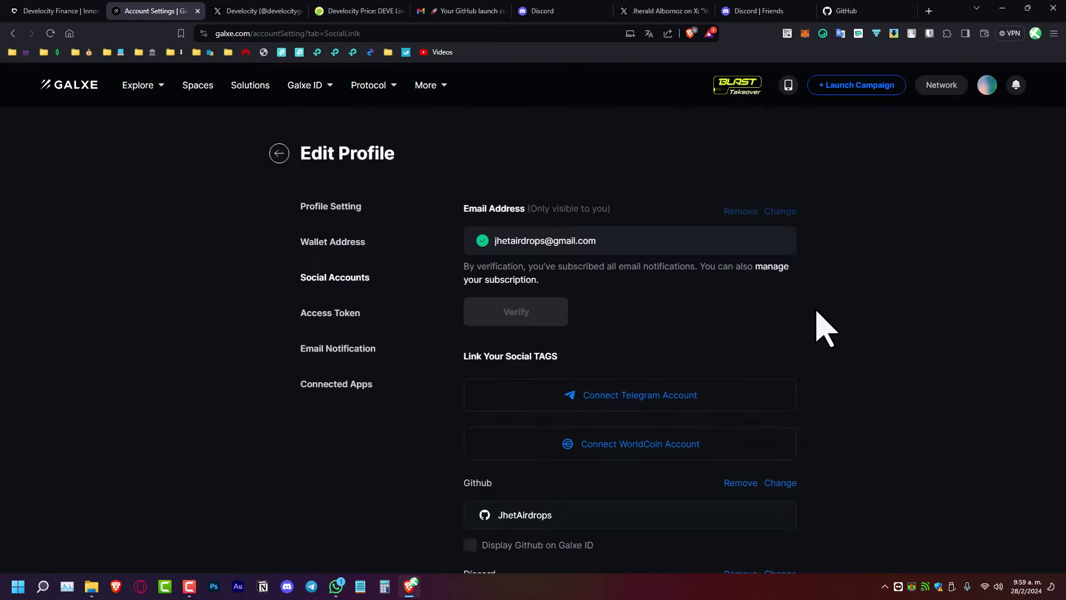
{"action": "scroll", "coordinate": [783, 388], "scroll_direction": "down", "scroll_amount": 3}
{"action": "scroll", "coordinate": [783, 389], "scroll_direction": "down", "scroll_amount": 2}
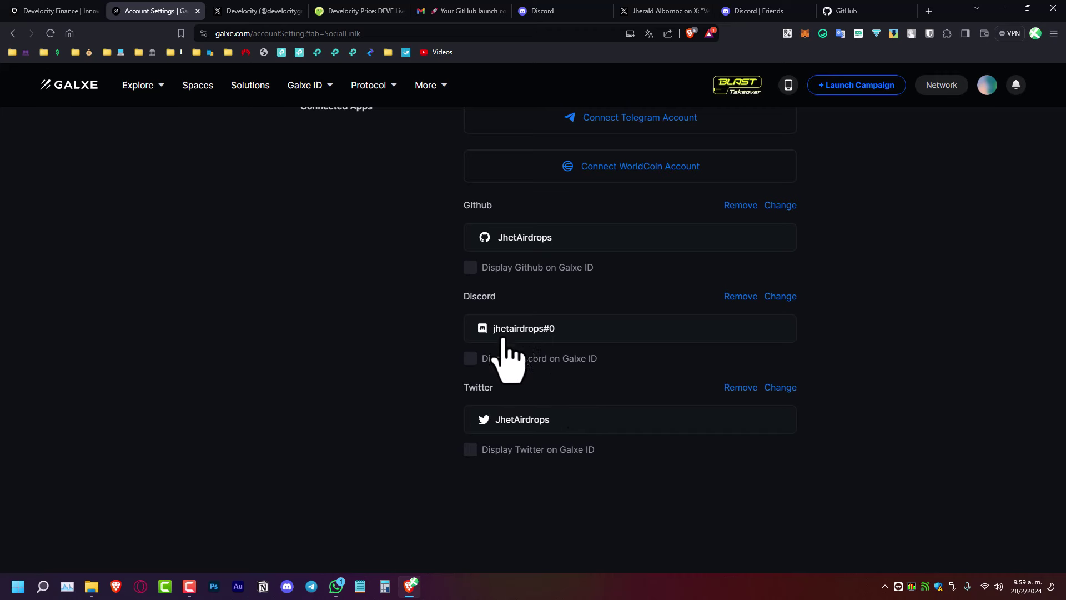
{"action": "scroll", "coordinate": [638, 409], "scroll_direction": "up", "scroll_amount": 3}
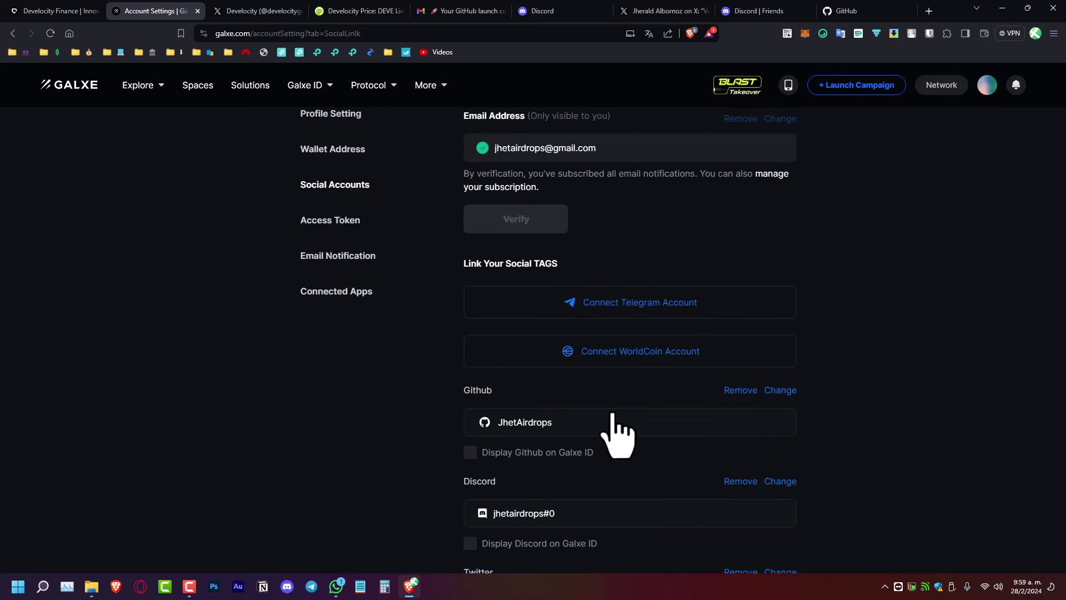
{"action": "scroll", "coordinate": [615, 433], "scroll_direction": "up", "scroll_amount": 2}
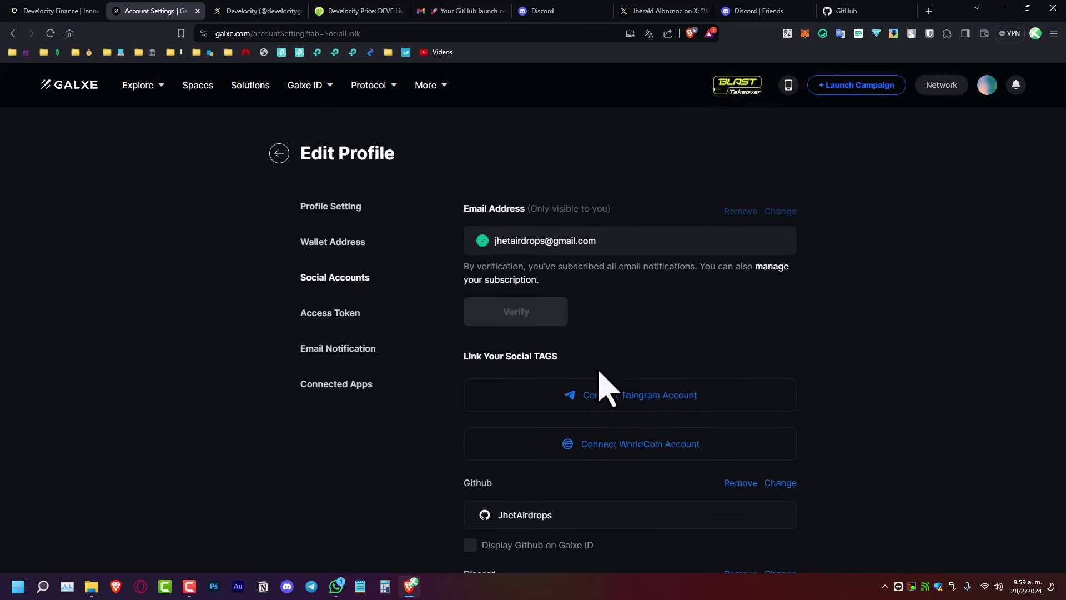
- Connect the Telegram account to the Galxe profile by accepting Galxe Bot's access request
{"action": "left_click", "coordinate": [605, 387]}
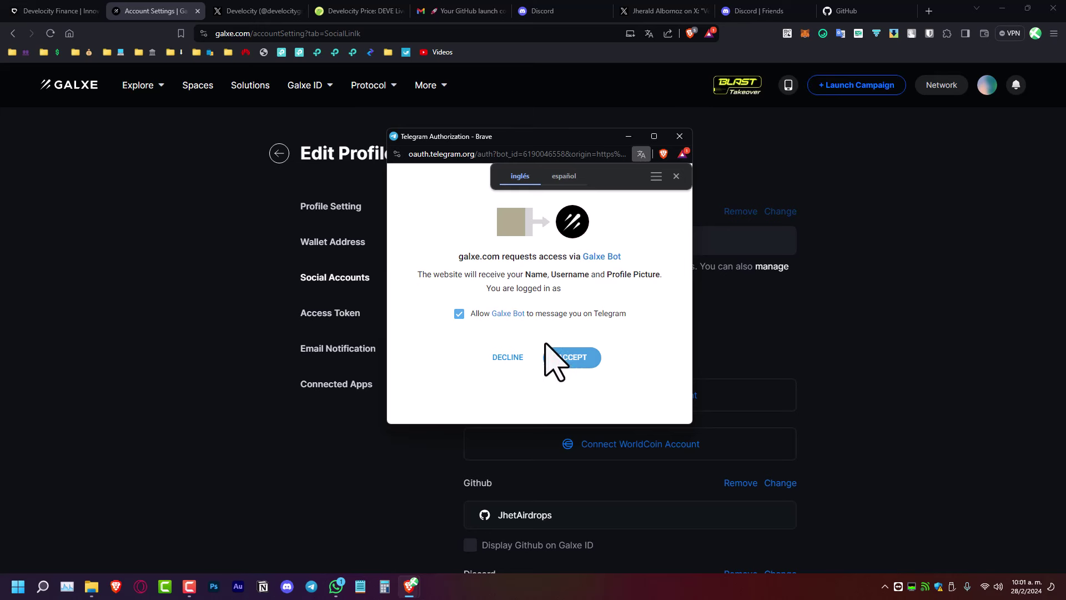
{"action": "left_click", "coordinate": [569, 357]}
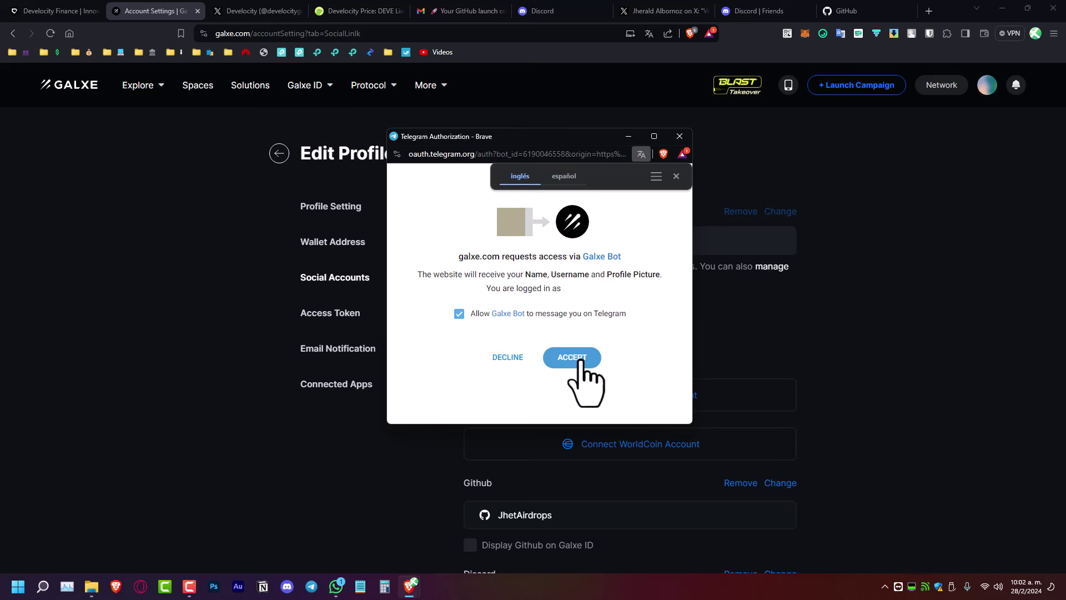
{"action": "left_click", "coordinate": [580, 360]}
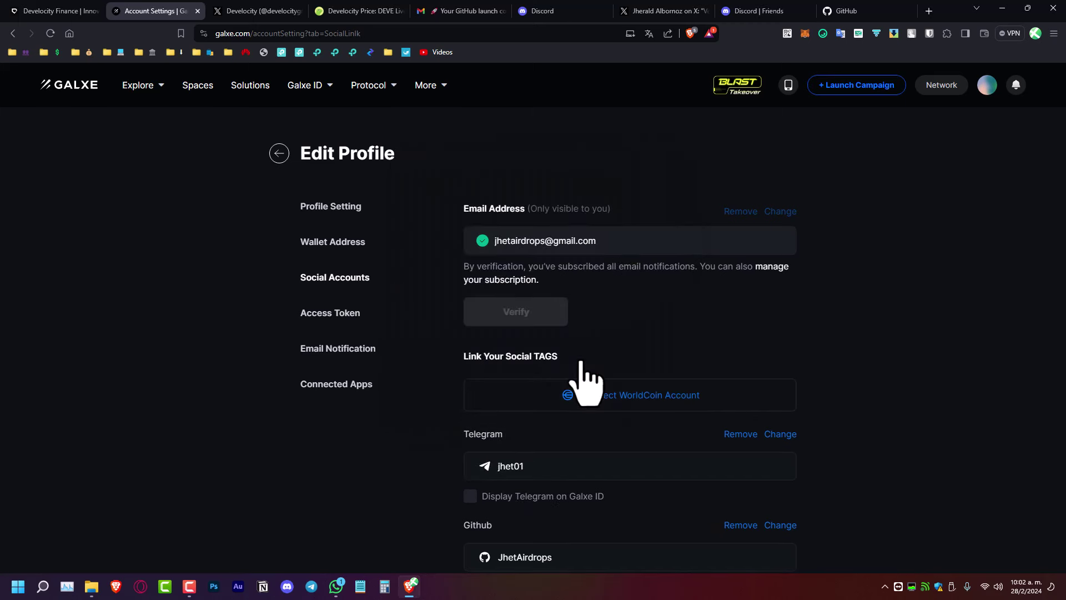
- Return to the Million DEVE Airdrop - Part 1 campaign page and reload it
{"action": "right_click", "coordinate": [13, 33]}
{"action": "left_click", "coordinate": [65, 81]}
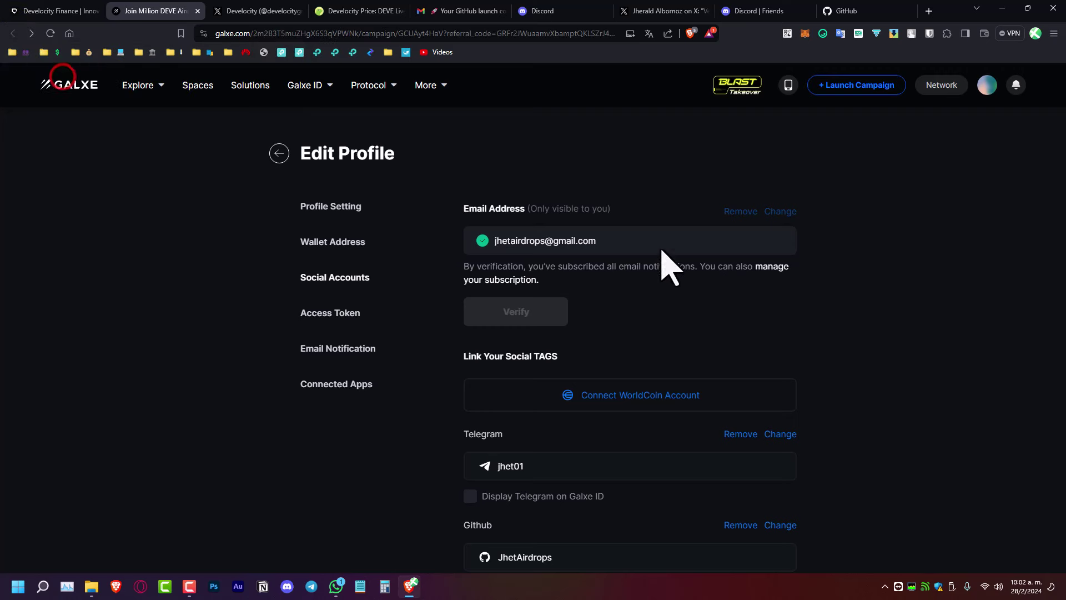
{"action": "left_click", "coordinate": [51, 33]}
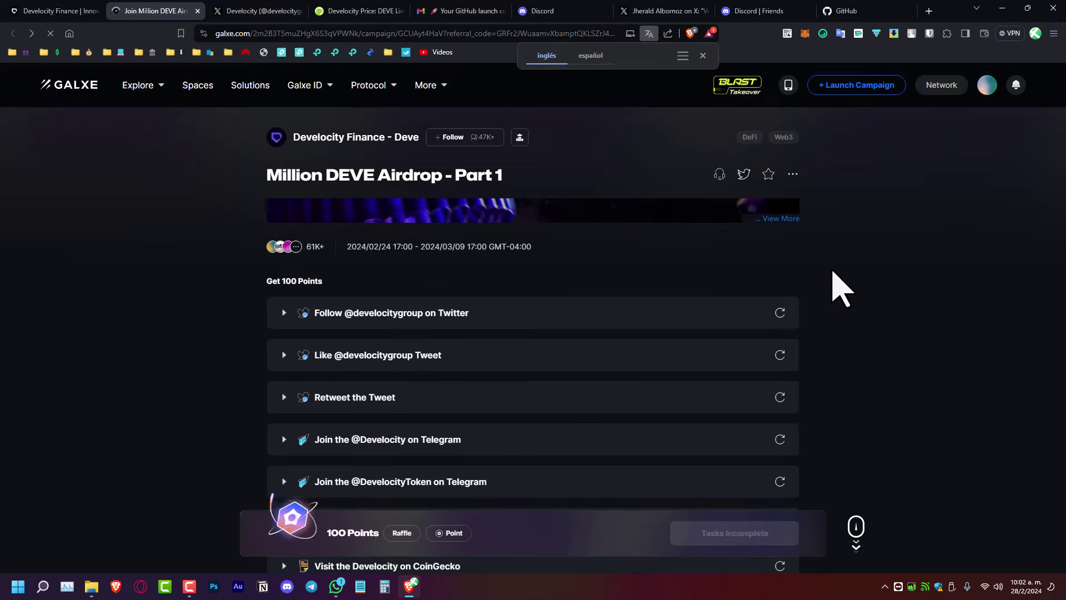
{"action": "left_click", "coordinate": [403, 310]}
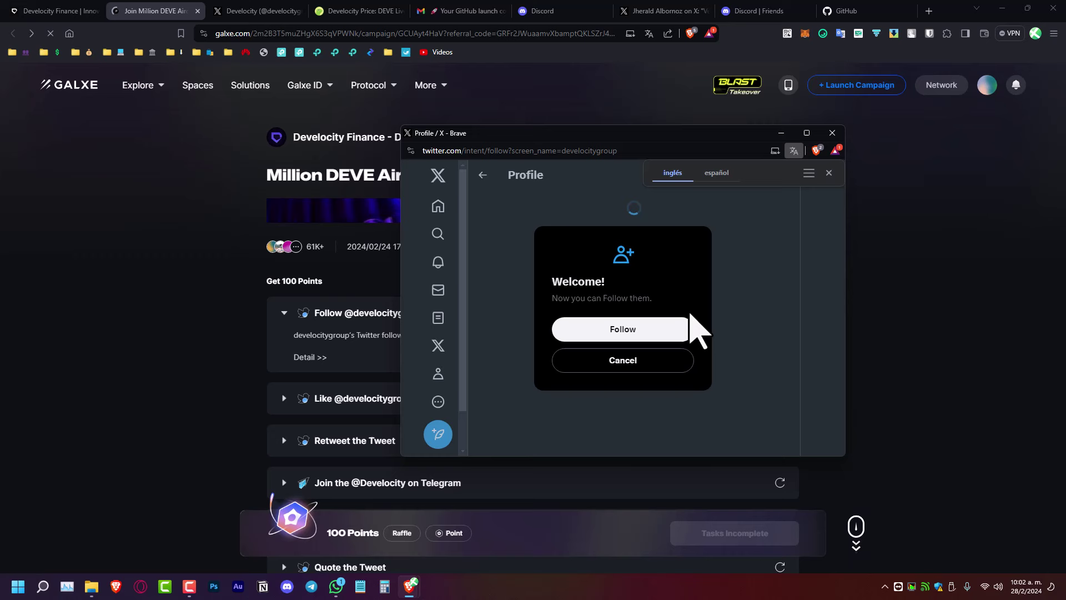
{"action": "left_click", "coordinate": [629, 335]}
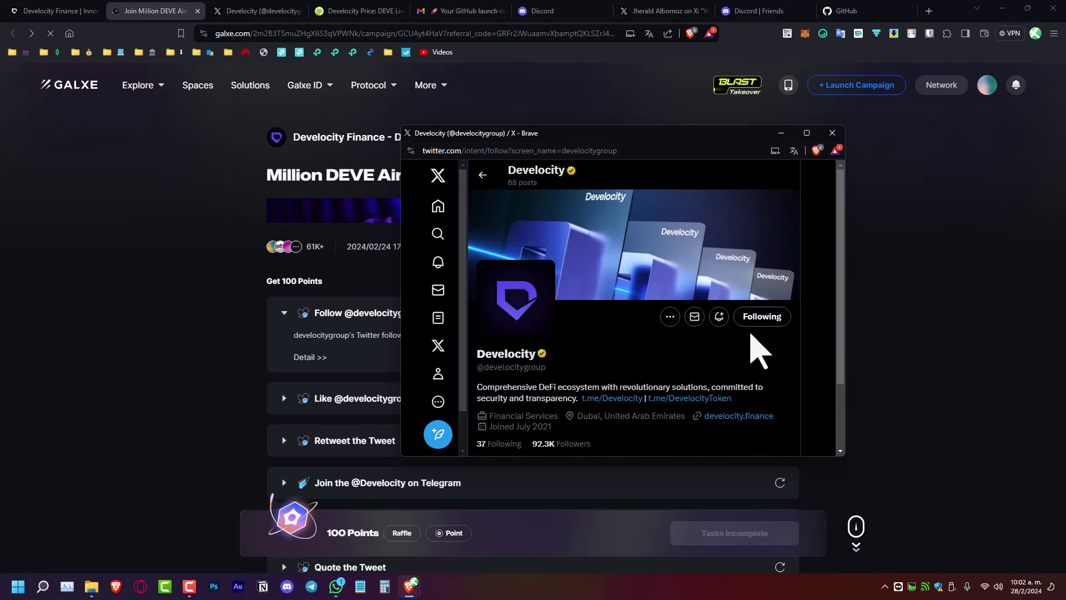
{"action": "left_click", "coordinate": [832, 132]}
{"action": "left_click", "coordinate": [789, 312]}
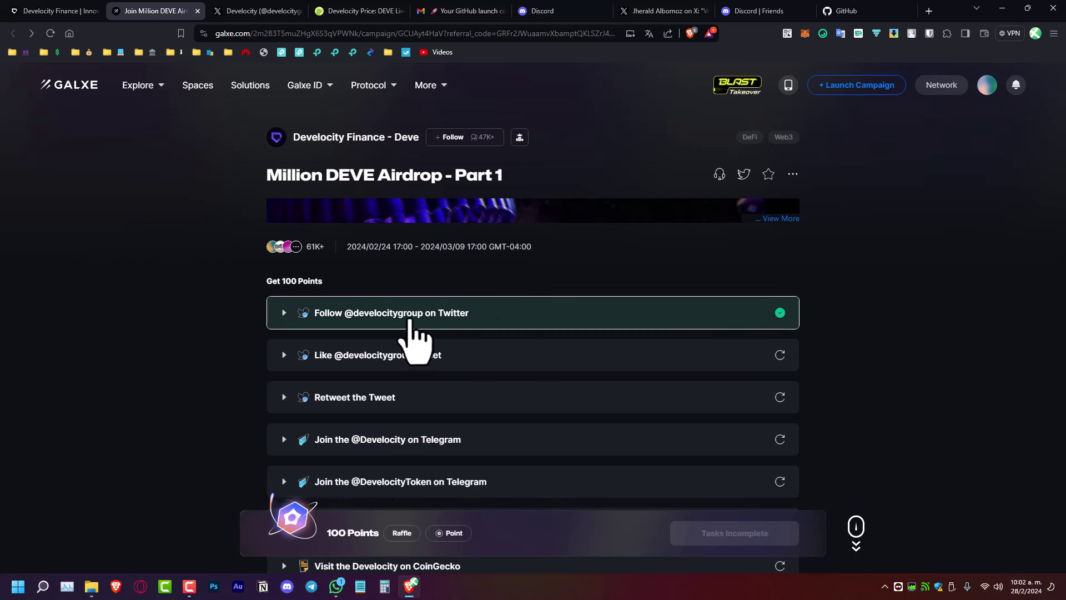
{"action": "left_click", "coordinate": [407, 351]}
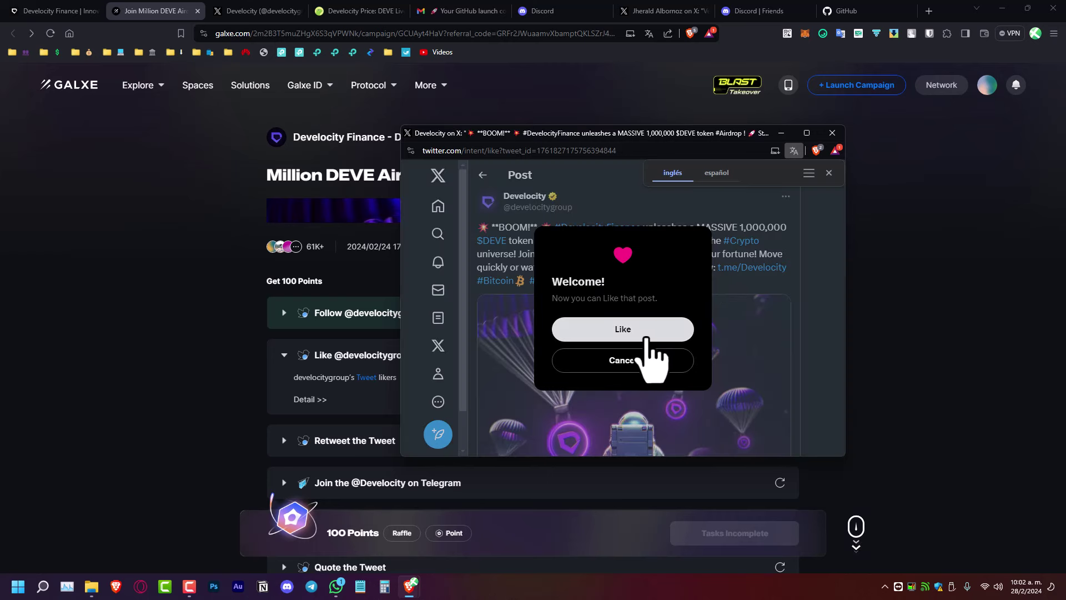
{"action": "left_click", "coordinate": [642, 335]}
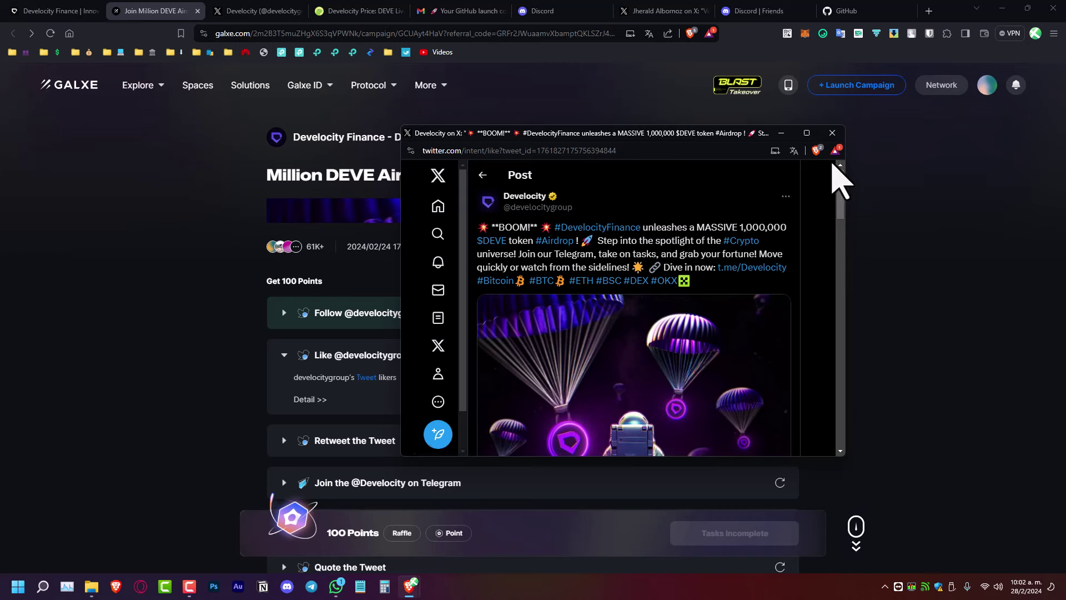
{"action": "scroll", "coordinate": [827, 261], "scroll_direction": "down", "scroll_amount": 6}
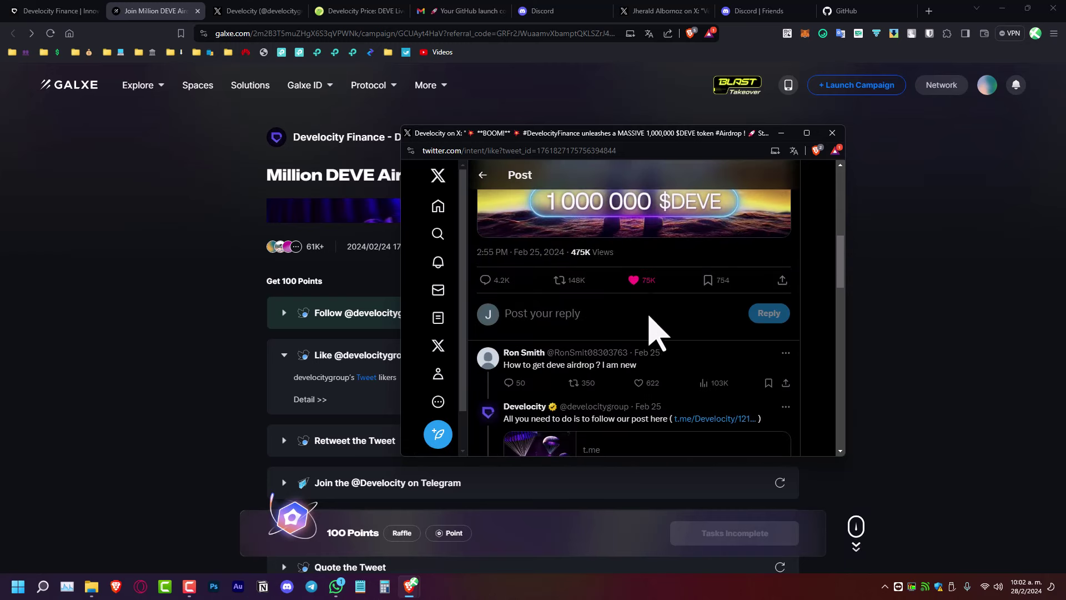
{"action": "left_click", "coordinate": [834, 134]}
{"action": "left_click", "coordinate": [783, 354]}
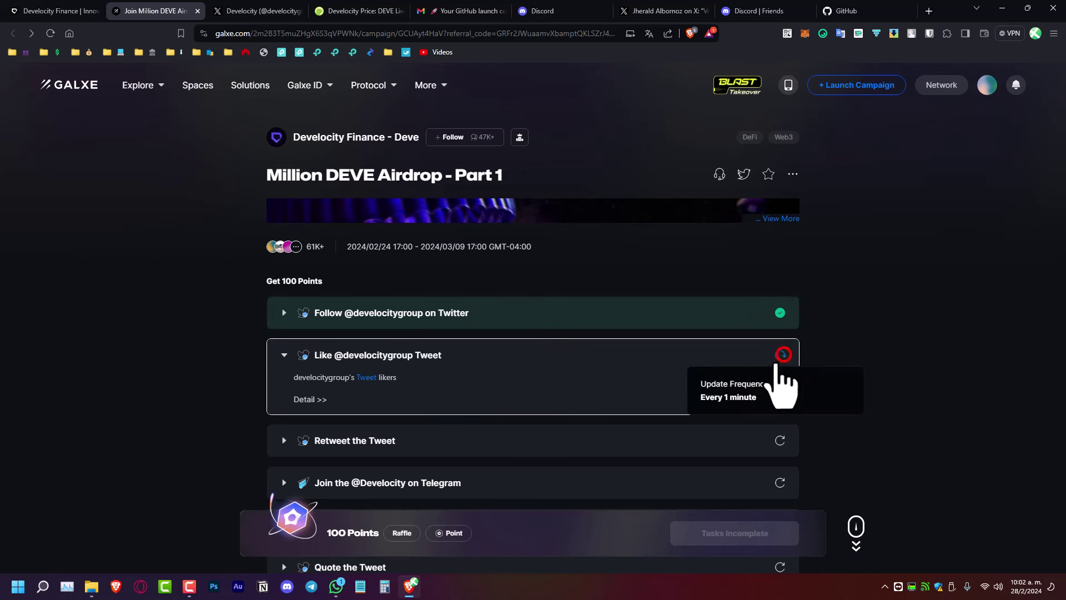
- Repost the Develocity tweet for the Retweet the Tweet task and verify the task
{"action": "left_click", "coordinate": [465, 402]}
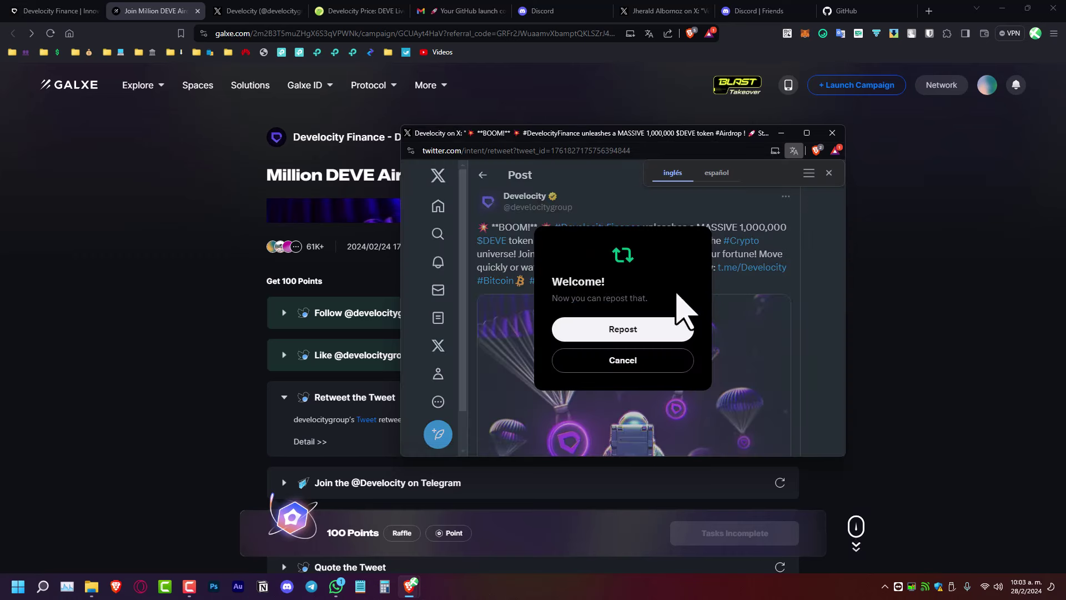
{"action": "left_click", "coordinate": [622, 327]}
{"action": "scroll", "coordinate": [749, 272], "scroll_direction": "down", "scroll_amount": 5}
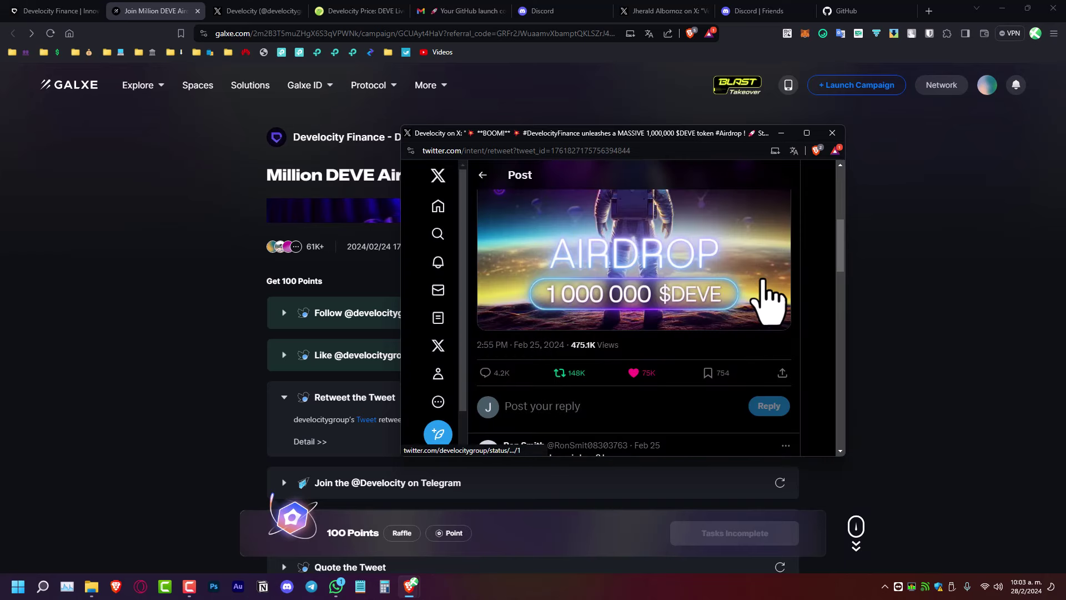
{"action": "left_click", "coordinate": [832, 133]}
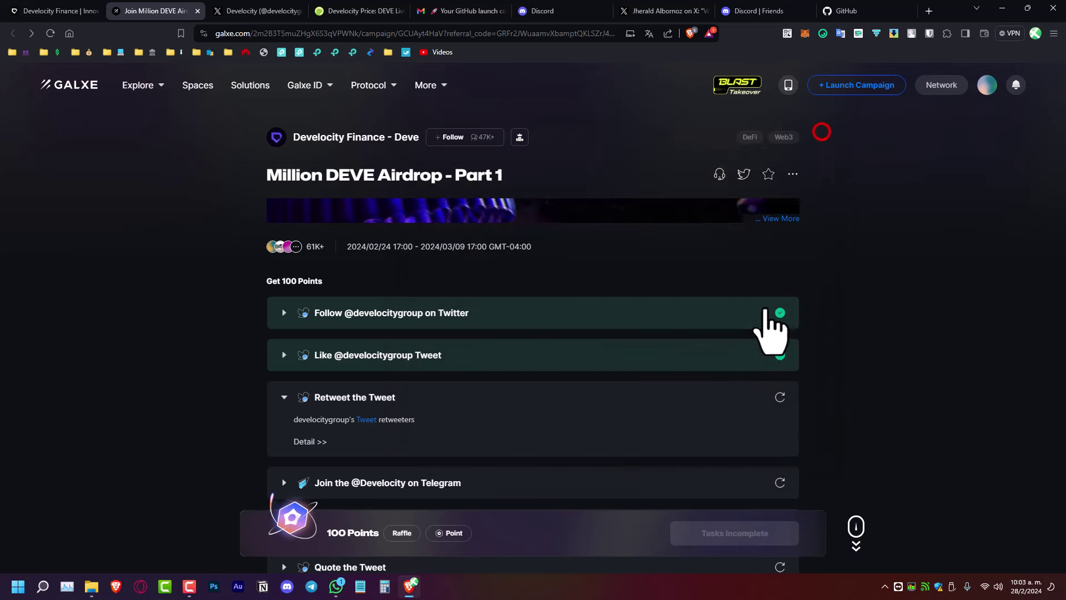
{"action": "left_click", "coordinate": [777, 396]}
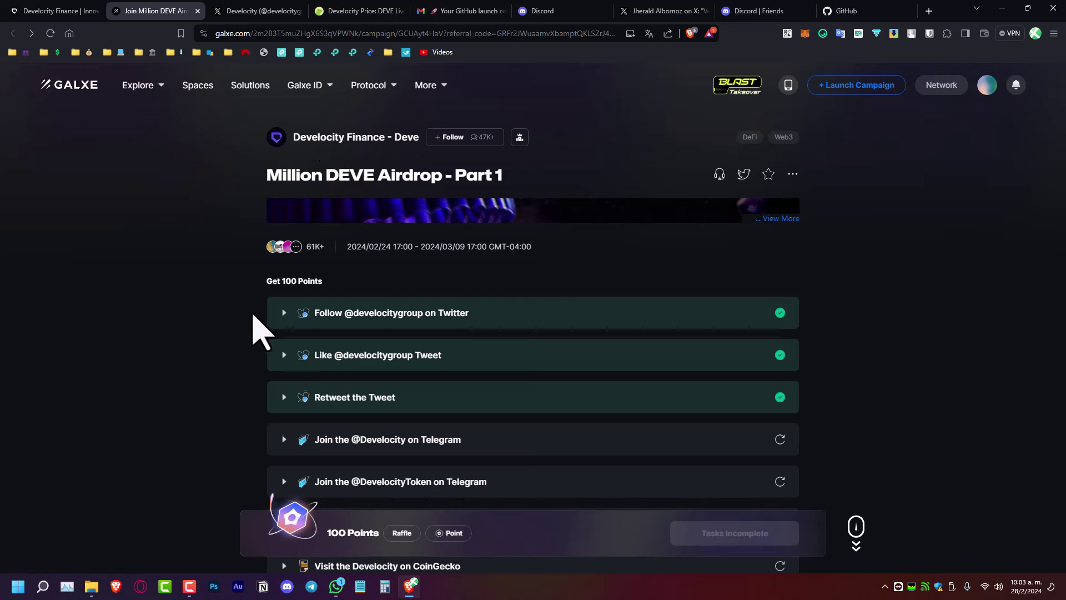
{"action": "scroll", "coordinate": [350, 369], "scroll_direction": "down", "scroll_amount": 3}
{"action": "left_click", "coordinate": [443, 254]}
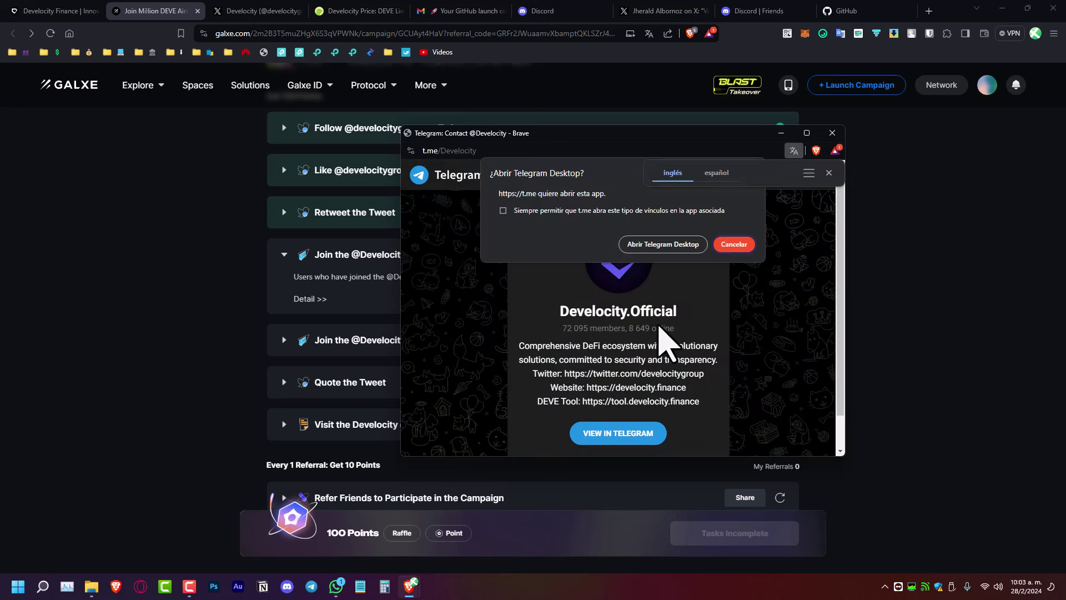
{"action": "left_click", "coordinate": [676, 247]}
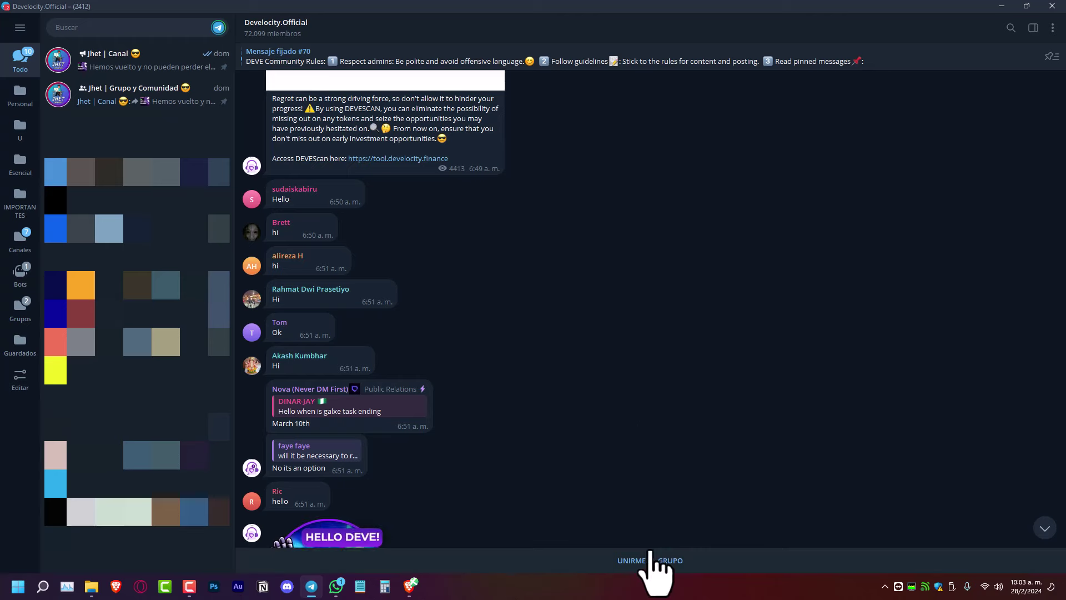
{"action": "left_click", "coordinate": [647, 558]}
{"action": "key", "text": "alt+Tab"}
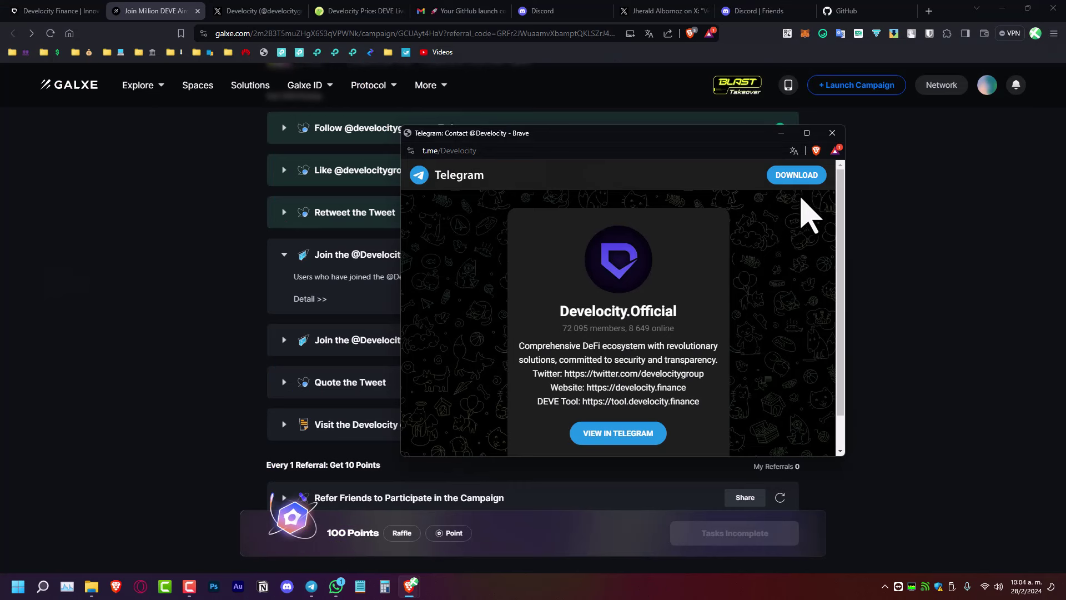
{"action": "left_click", "coordinate": [831, 132]}
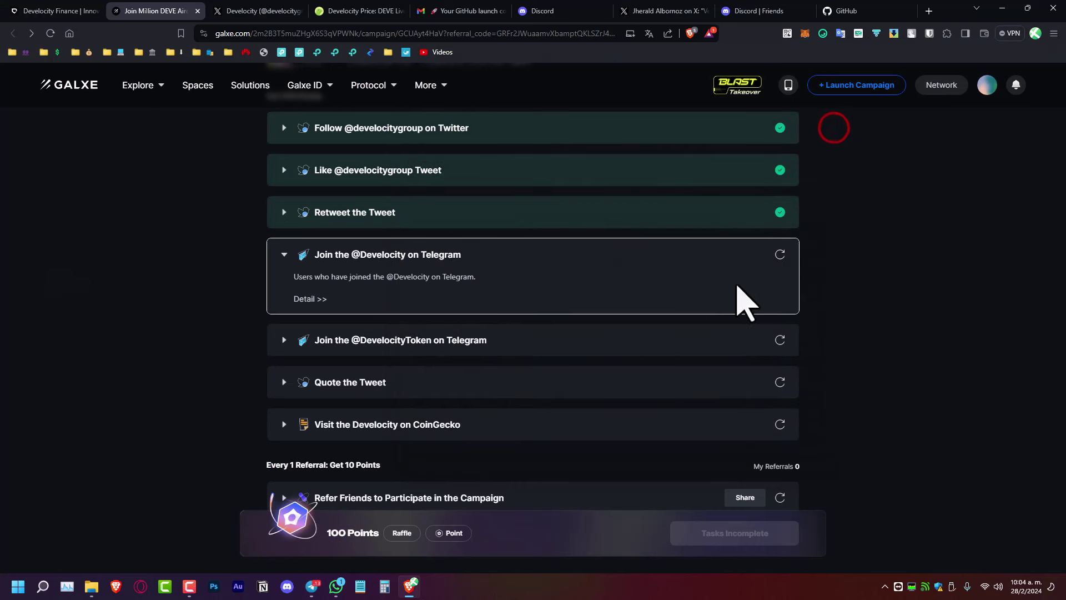
{"action": "left_click", "coordinate": [780, 254]}
{"action": "left_click", "coordinate": [717, 302]}
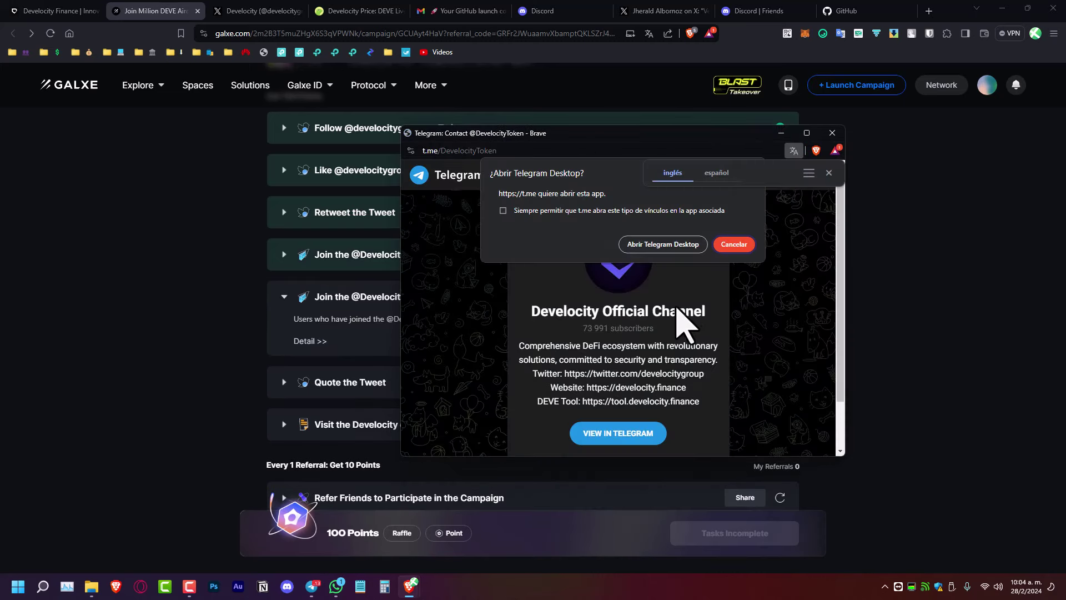
{"action": "left_click", "coordinate": [675, 245]}
{"action": "left_click", "coordinate": [649, 559]}
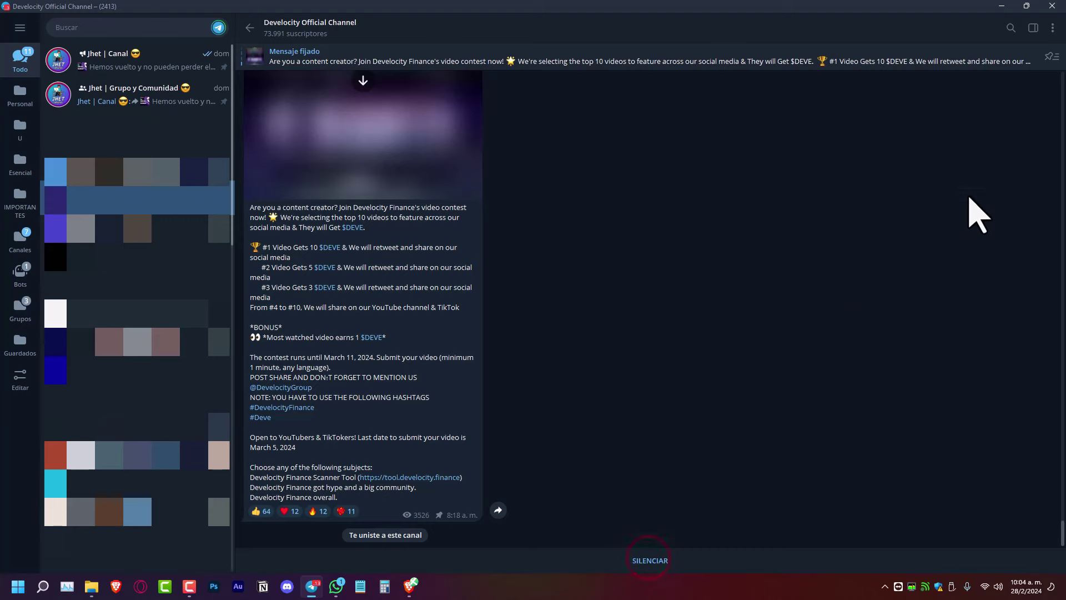
{"action": "left_click", "coordinate": [1052, 5]}
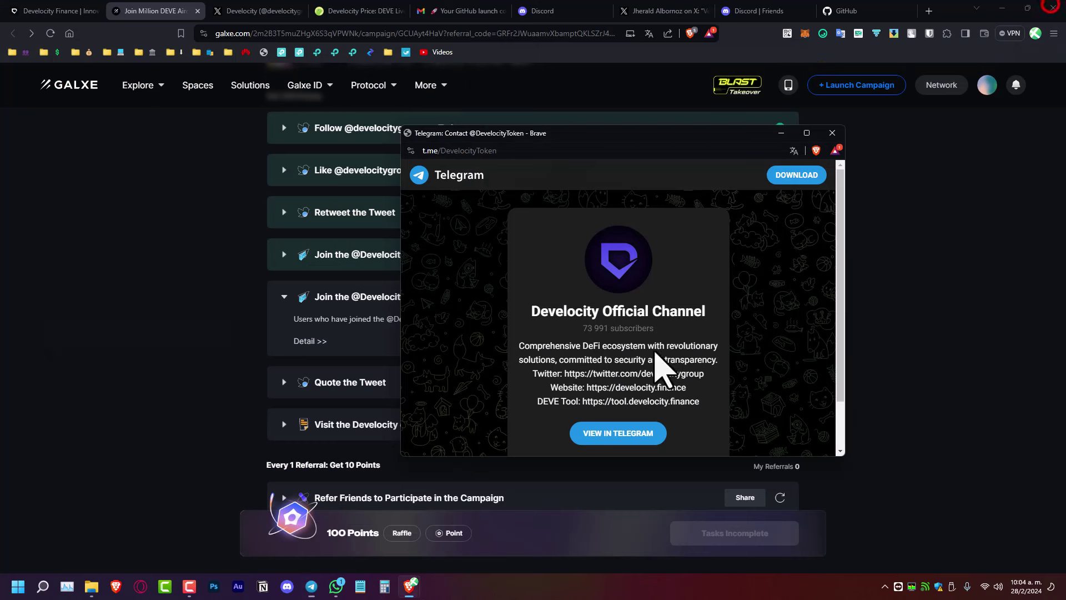
{"action": "left_click", "coordinate": [831, 132]}
{"action": "left_click", "coordinate": [781, 297]}
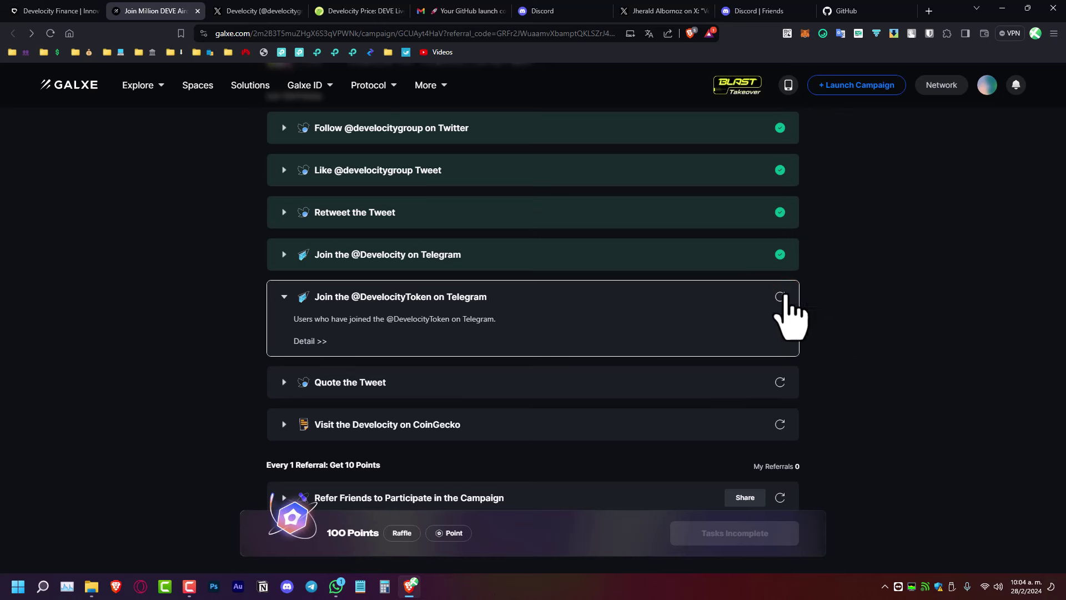
{"action": "left_click", "coordinate": [780, 296]}
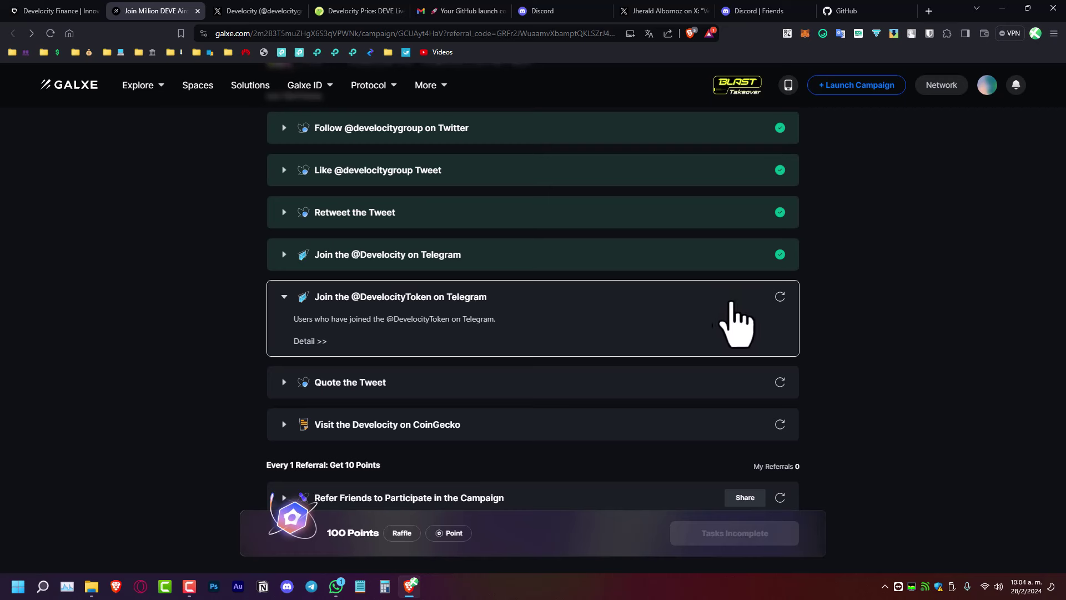
{"action": "left_click", "coordinate": [780, 296]}
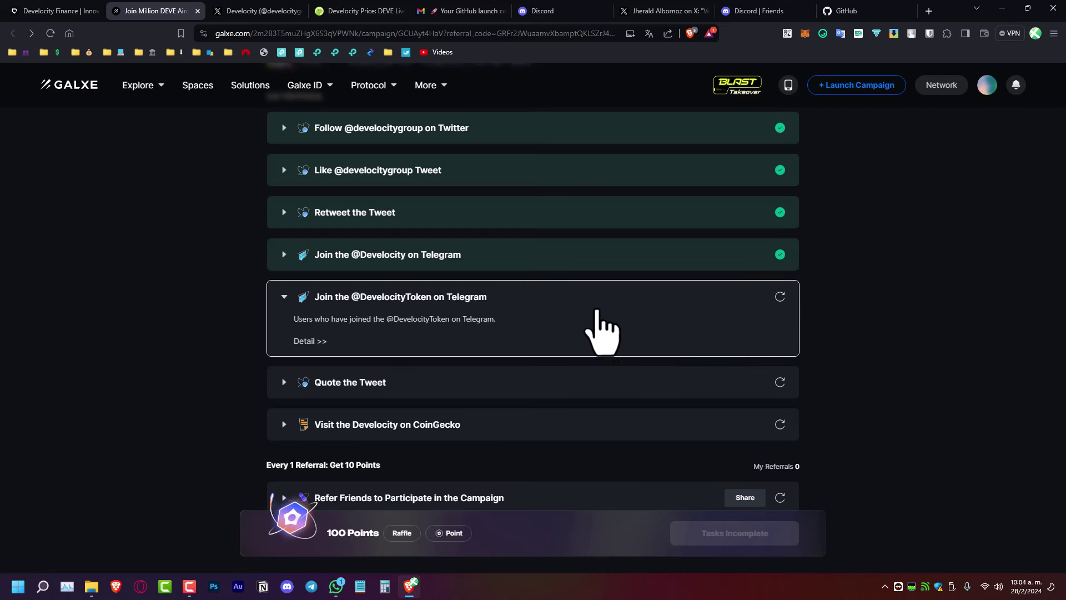
- Post the prefilled quote of the Develocity tweet for the Quote the Tweet task and verify the task
{"action": "left_click", "coordinate": [416, 383]}
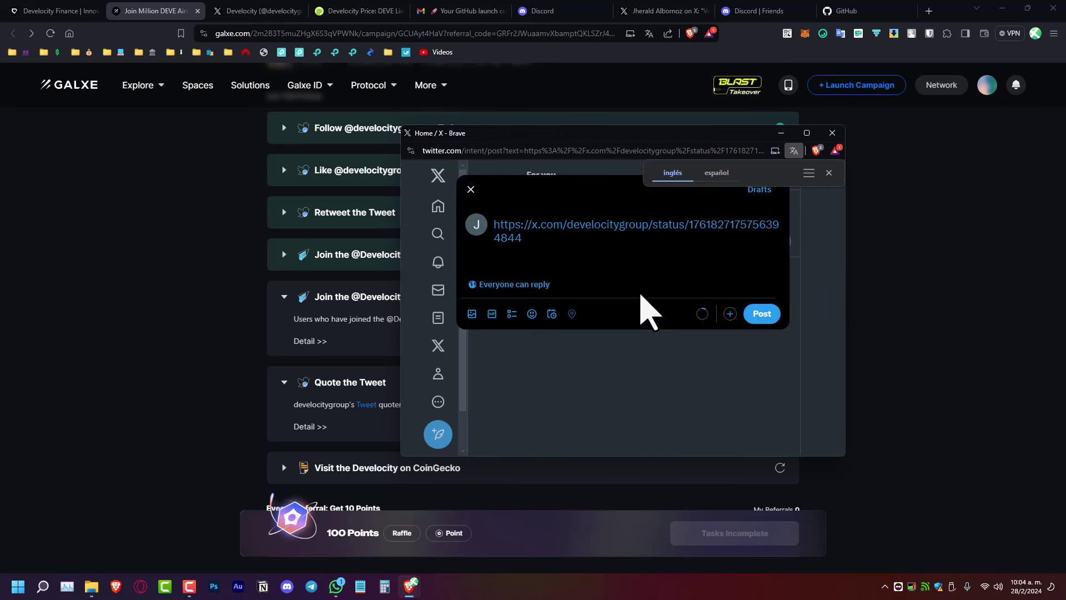
{"action": "left_click", "coordinate": [761, 314]}
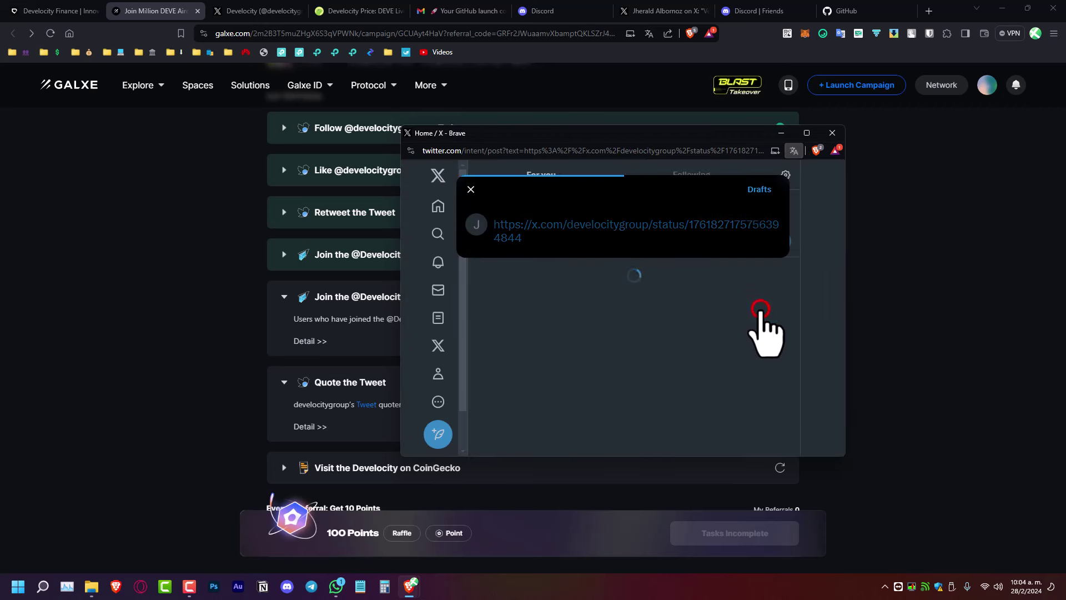
{"action": "left_click", "coordinate": [832, 133]}
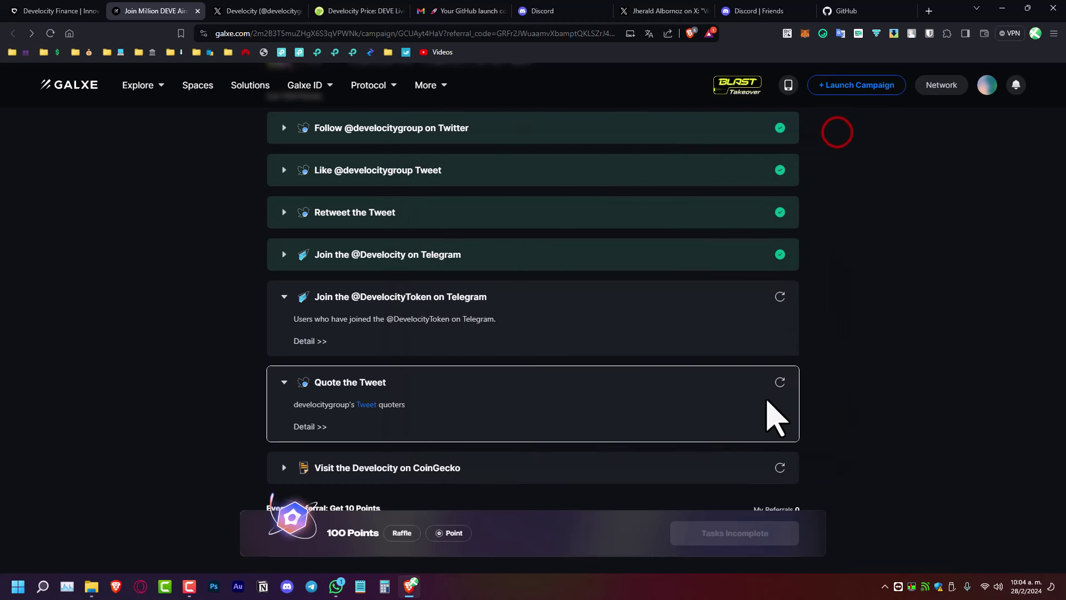
{"action": "left_click", "coordinate": [779, 382]}
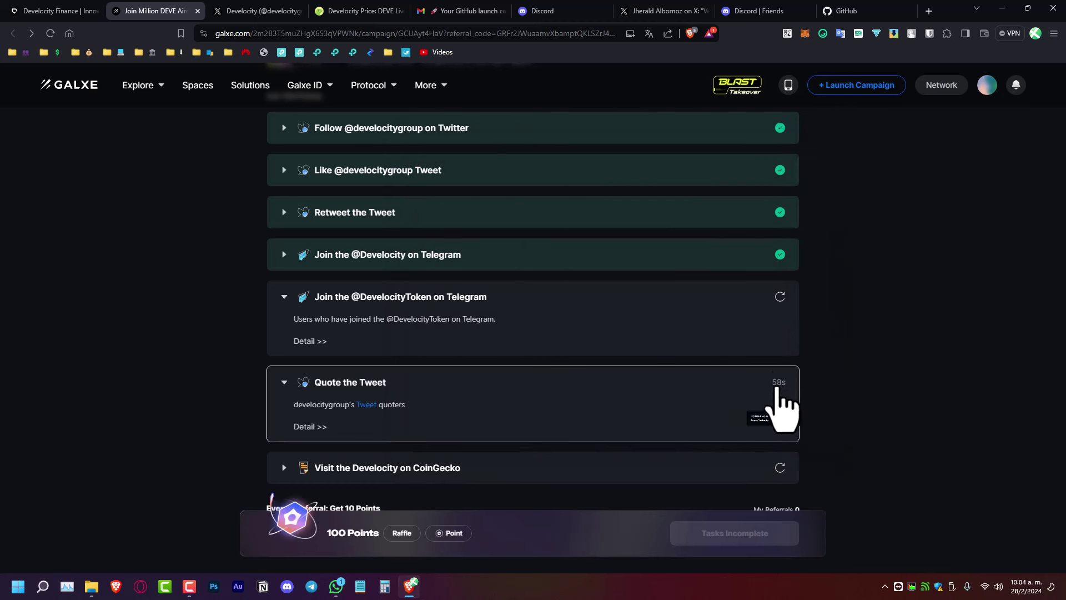
- Go from the Visit the Develocity on CoinGecko task to the wallet address settings and check the wallet options for adding an EVM address
{"action": "left_click", "coordinate": [555, 476]}
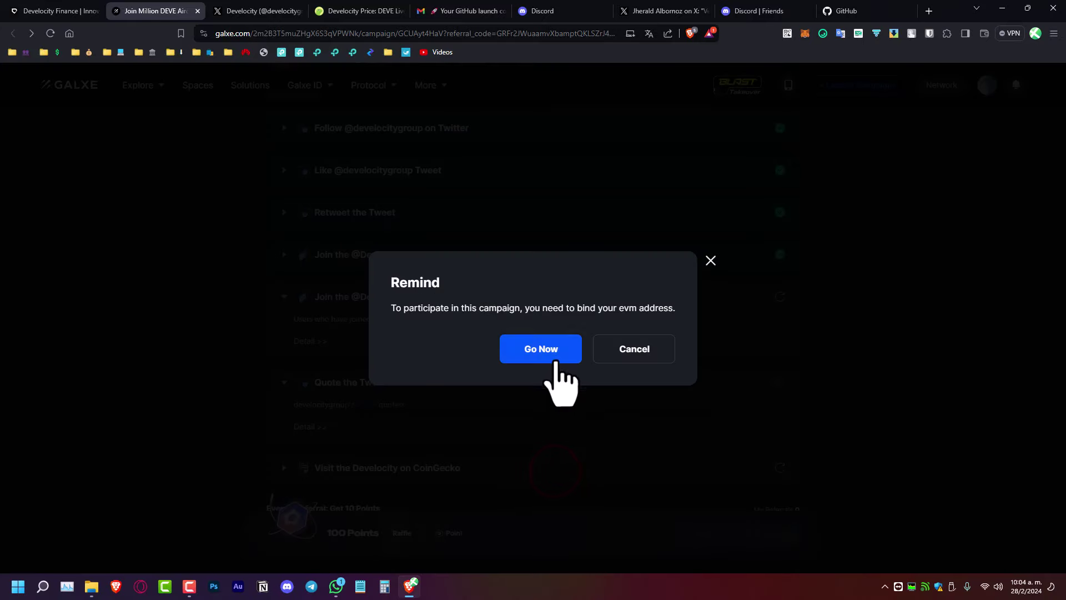
{"action": "left_click", "coordinate": [552, 358]}
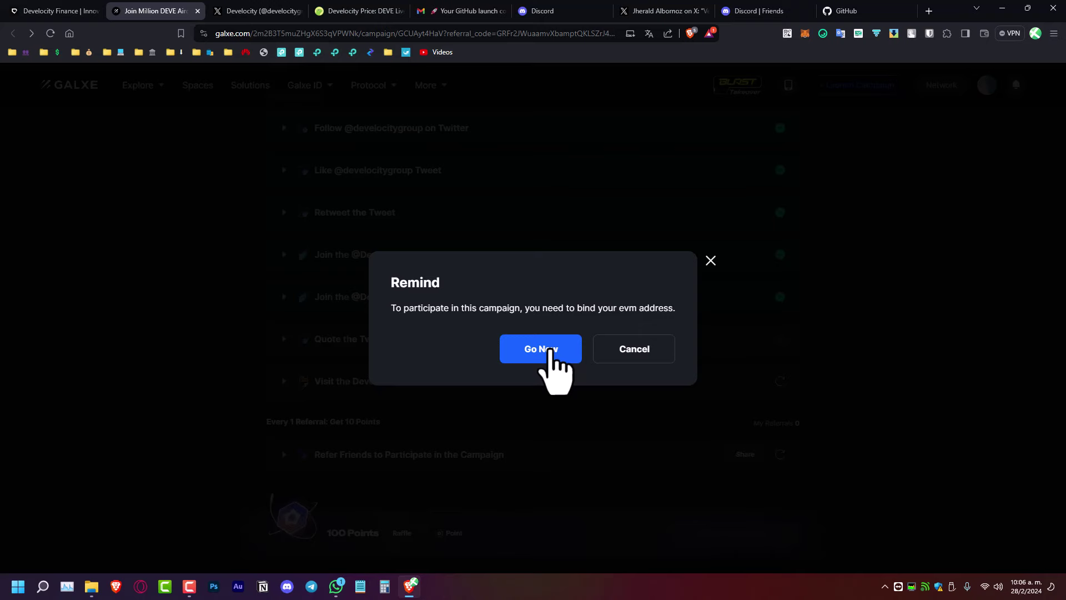
{"action": "left_click", "coordinate": [550, 350]}
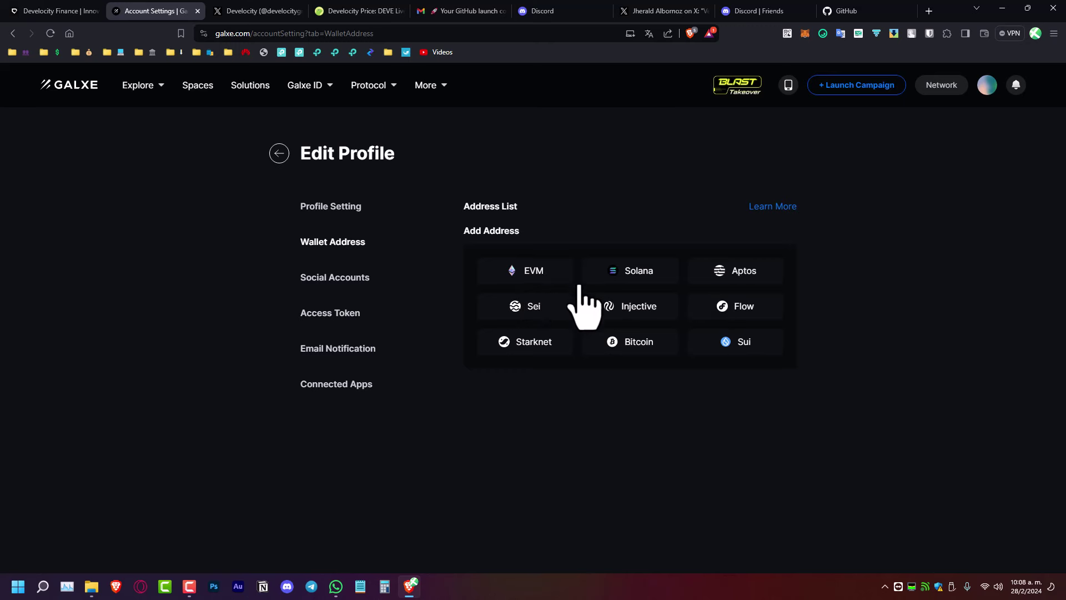
{"action": "left_click", "coordinate": [547, 272]}
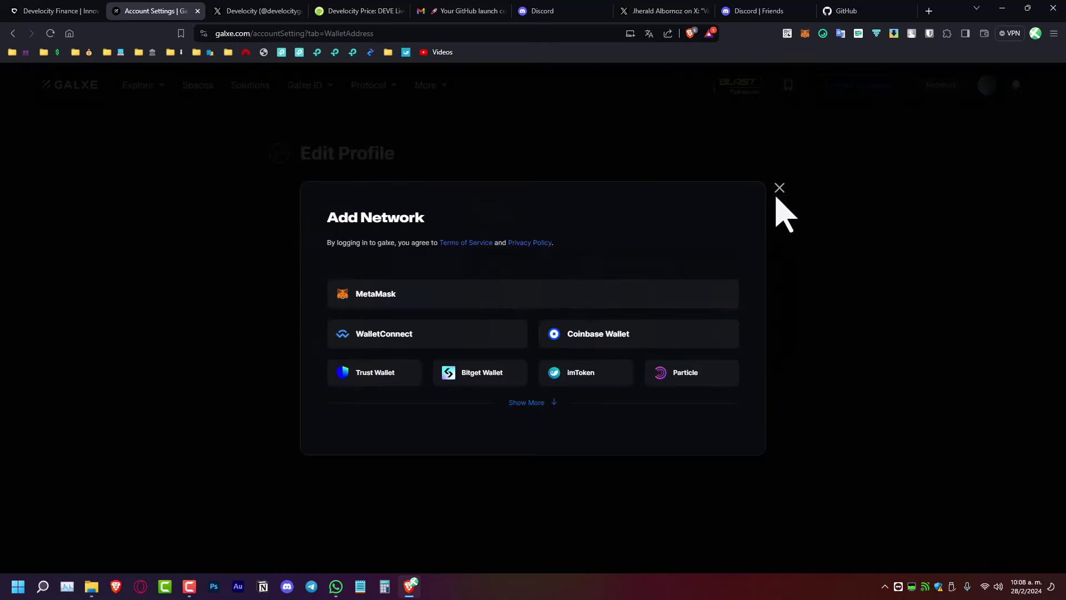
{"action": "left_click", "coordinate": [779, 188]}
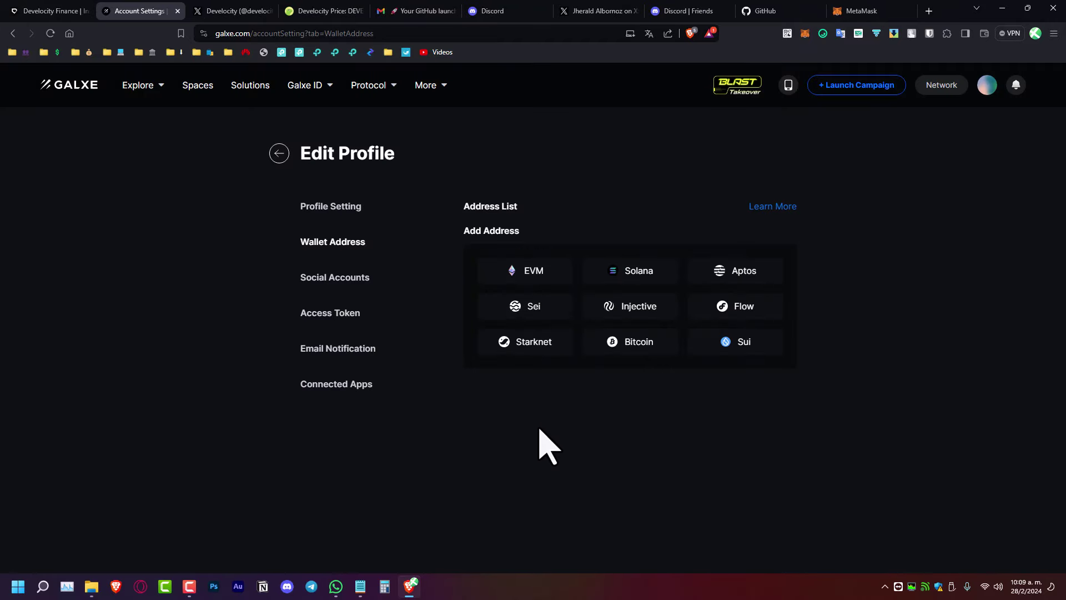
- Add an EVM address to the Galxe profile by connecting MetaMask Account 1, confirm the primary address binding, and sign the request
{"action": "left_click", "coordinate": [859, 12]}
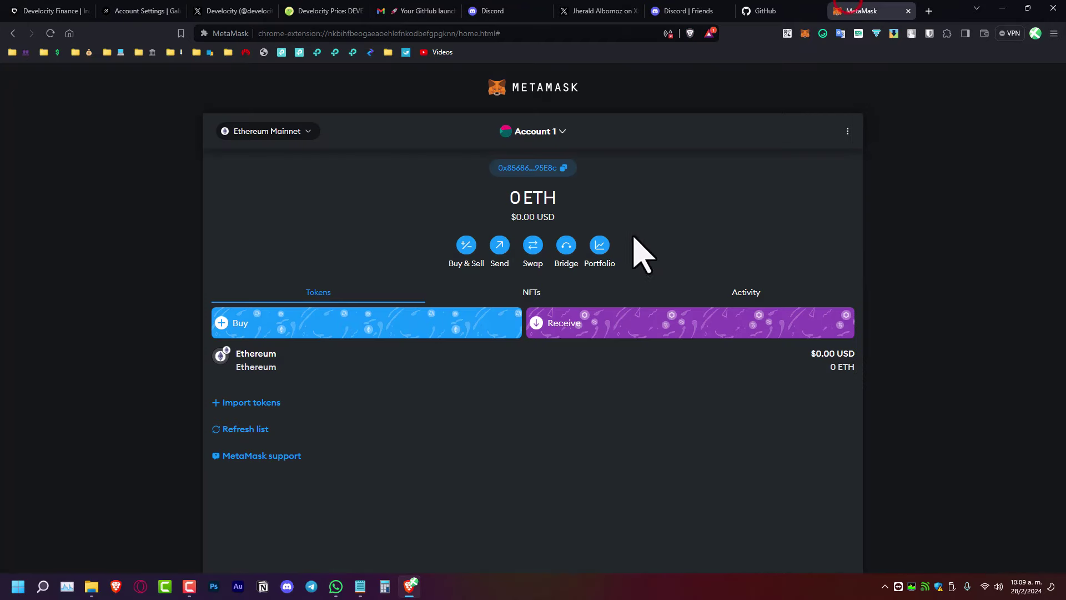
{"action": "left_click", "coordinate": [142, 11]}
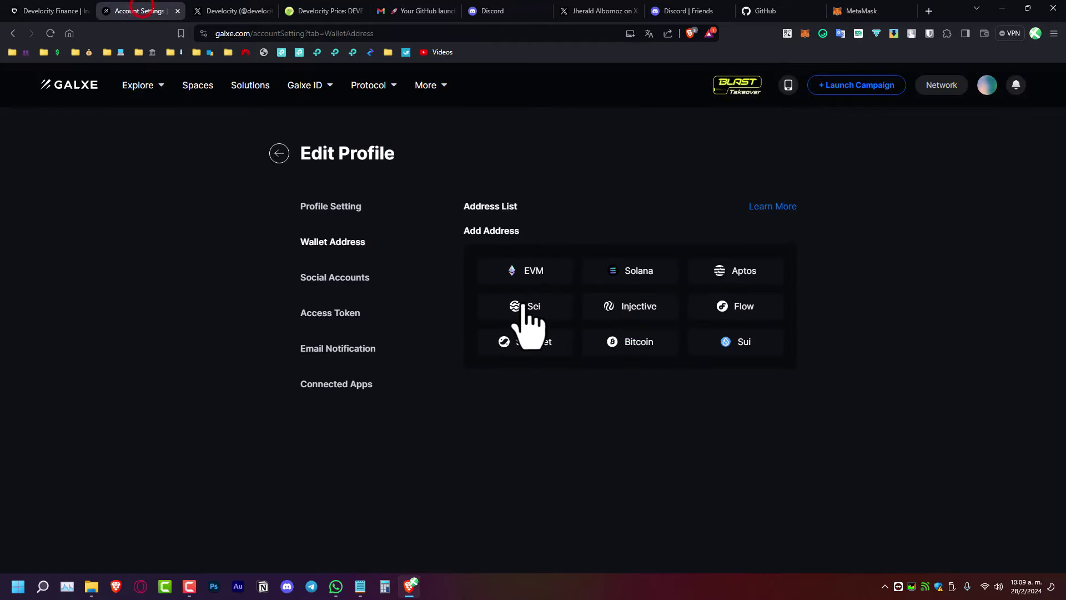
{"action": "left_click", "coordinate": [520, 272]}
{"action": "left_click", "coordinate": [469, 293]}
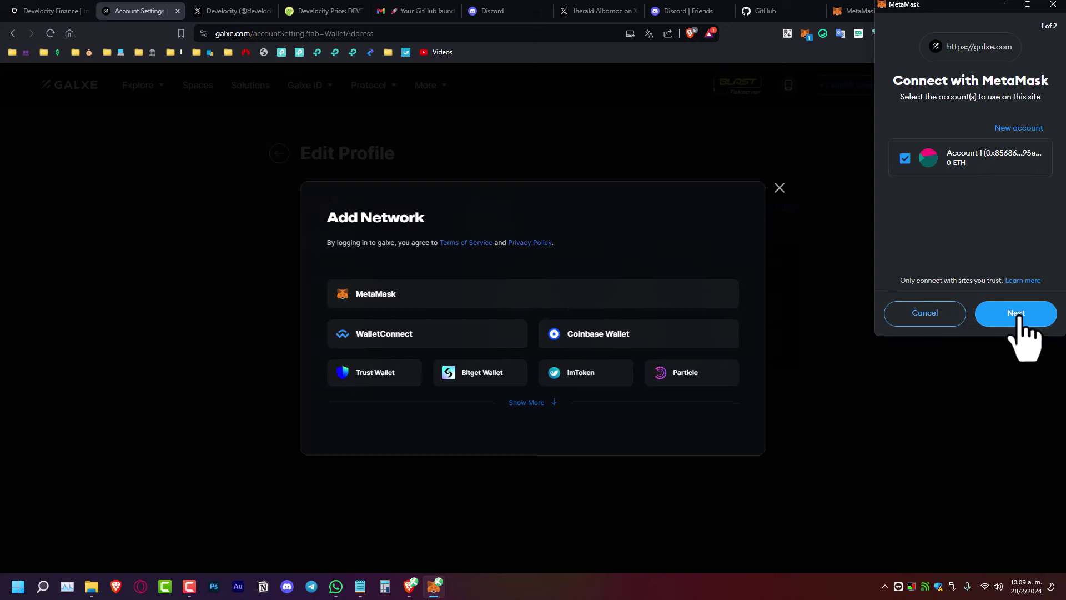
{"action": "left_click", "coordinate": [1018, 313]}
{"action": "left_click", "coordinate": [1018, 312]}
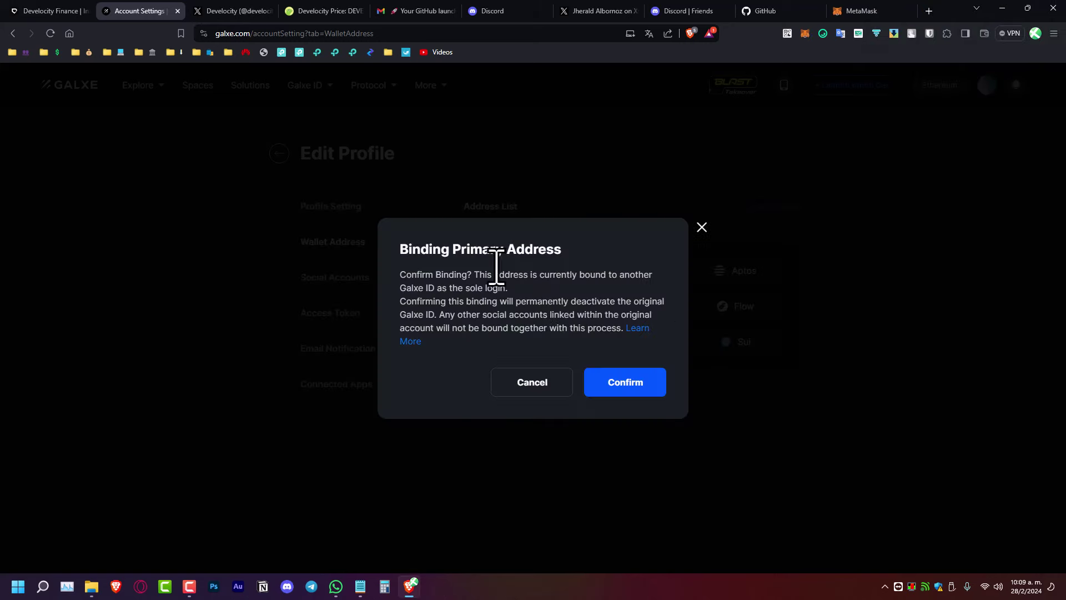
{"action": "left_click", "coordinate": [625, 383]}
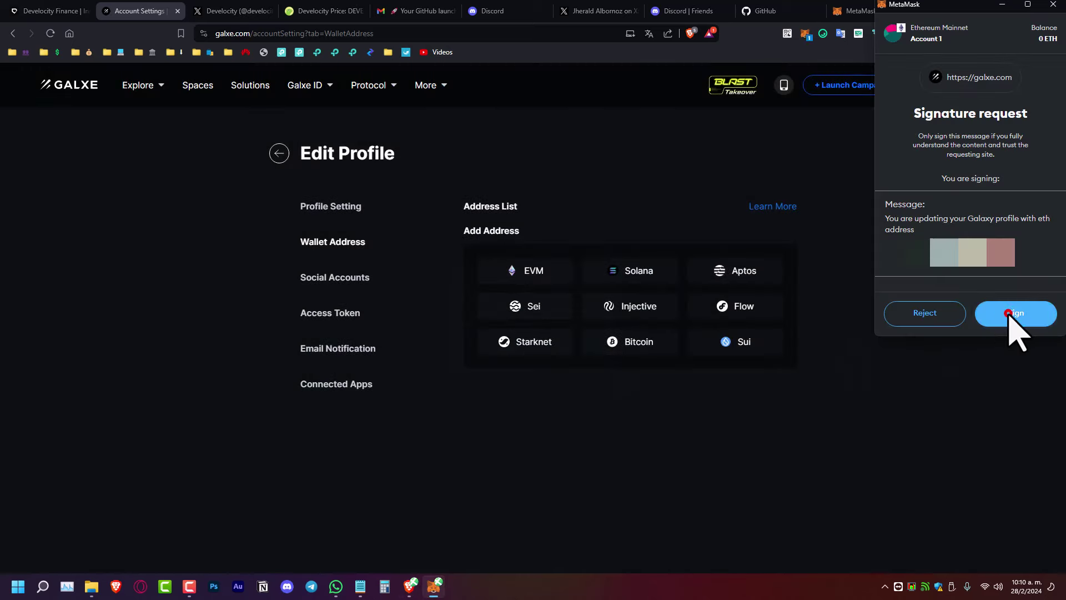
{"action": "left_click", "coordinate": [1018, 314]}
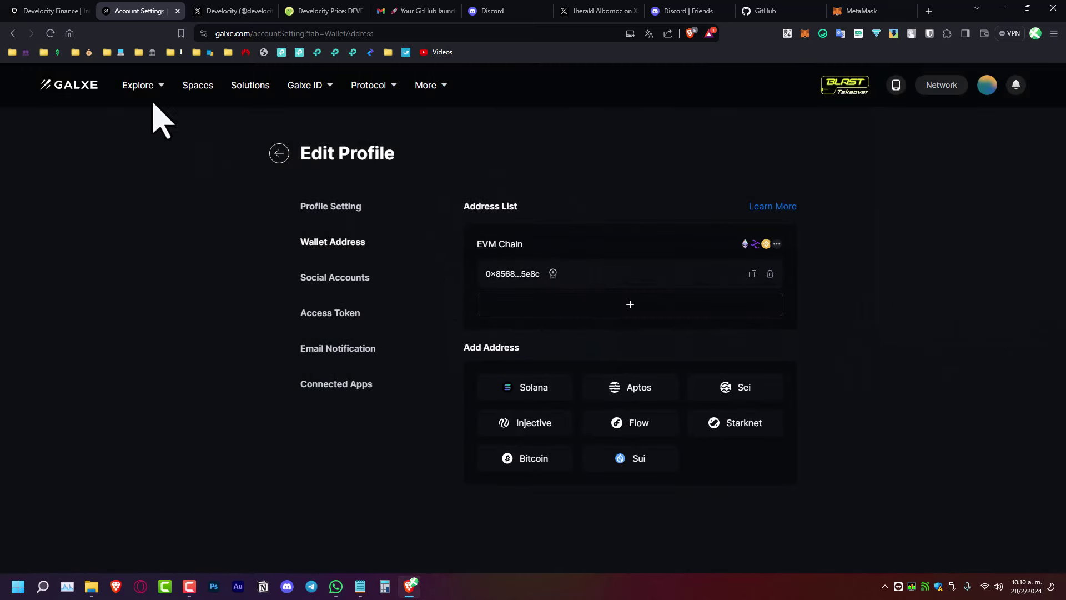
- Return to the airdrop campaign, visit Develocity on CoinGecko from its task, then try to verify the task and reload the campaign page
{"action": "right_click", "coordinate": [13, 34]}
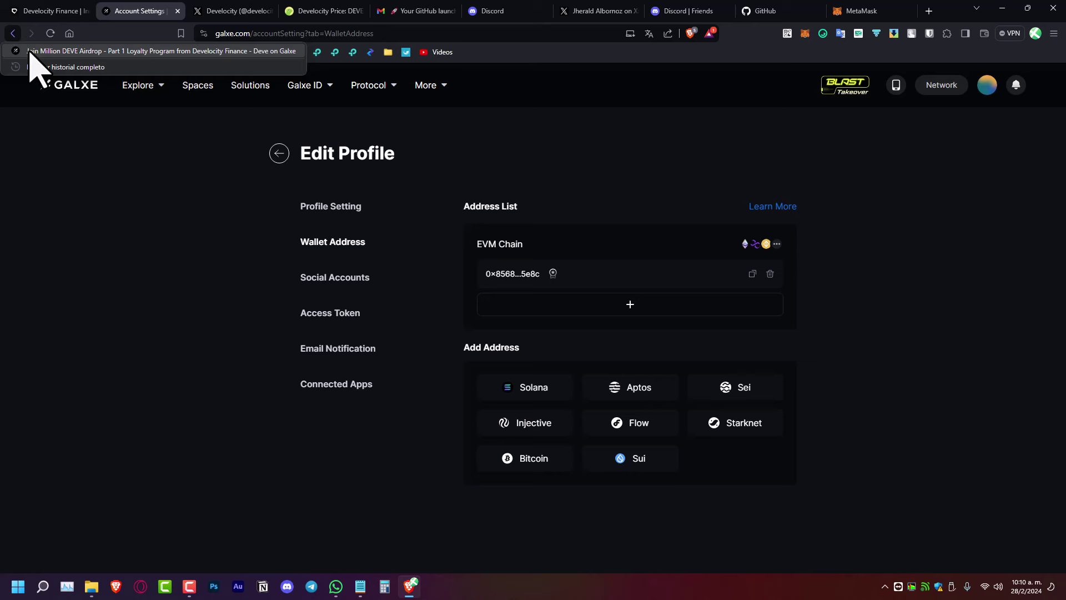
{"action": "left_click", "coordinate": [33, 51]}
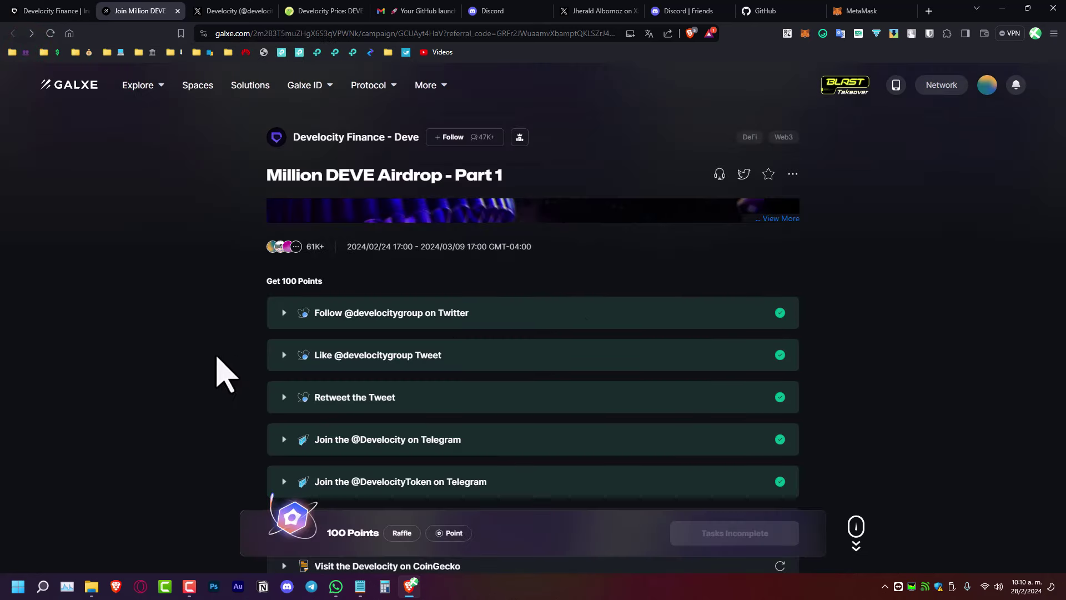
{"action": "scroll", "coordinate": [483, 400], "scroll_direction": "down", "scroll_amount": 3}
{"action": "left_click", "coordinate": [482, 398]}
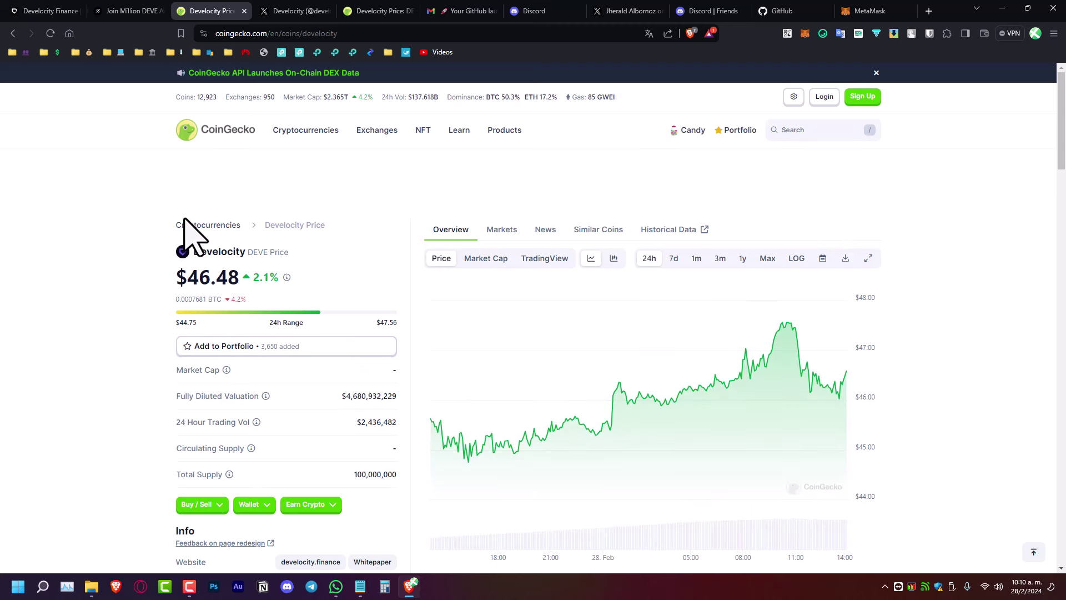
{"action": "left_click", "coordinate": [143, 11]}
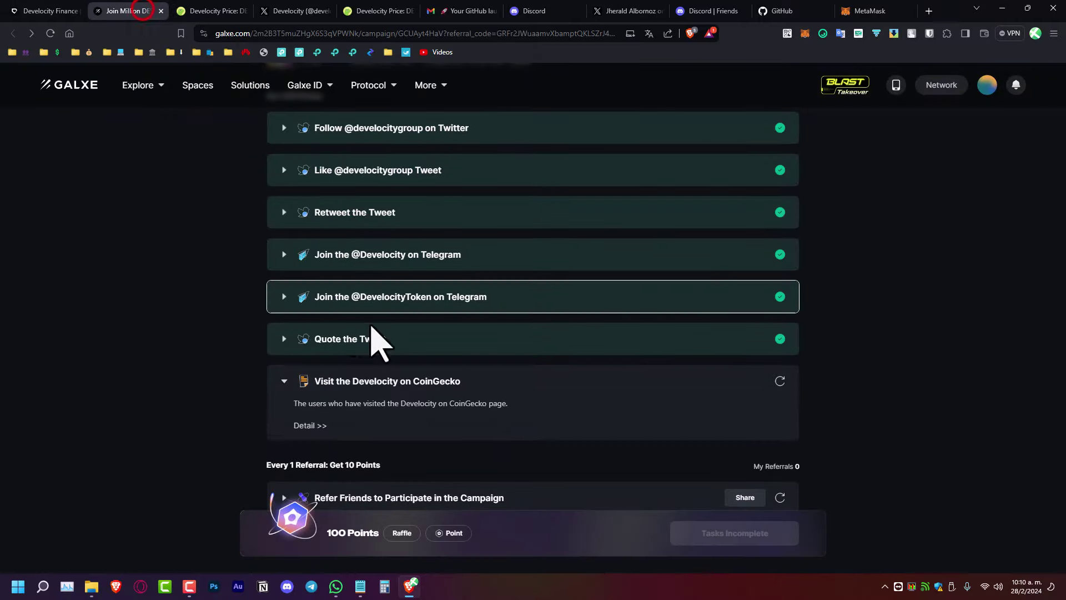
{"action": "left_click", "coordinate": [783, 380]}
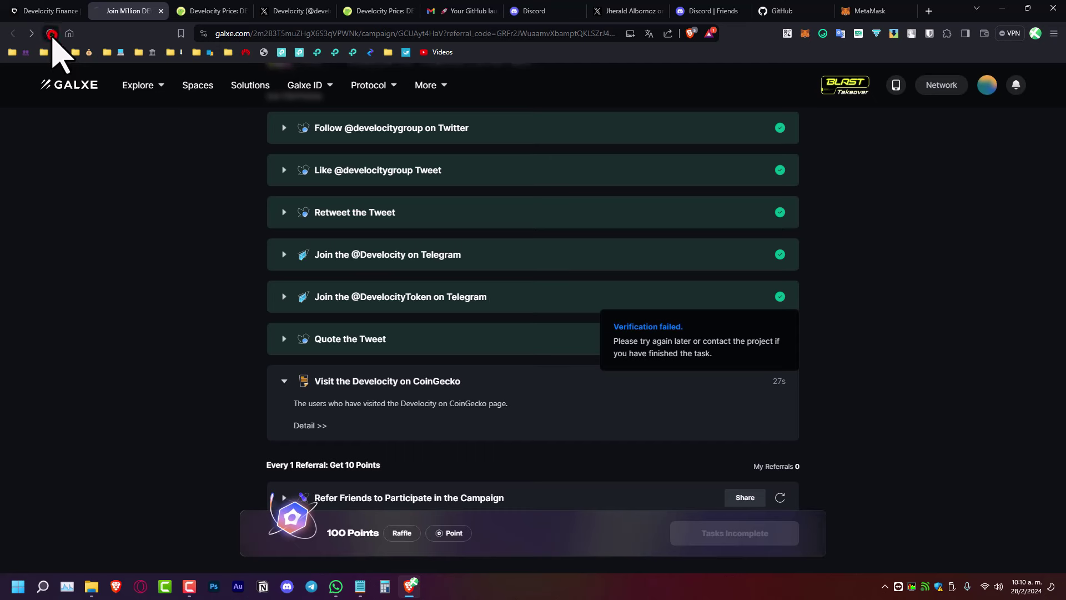
{"action": "left_click", "coordinate": [52, 33]}
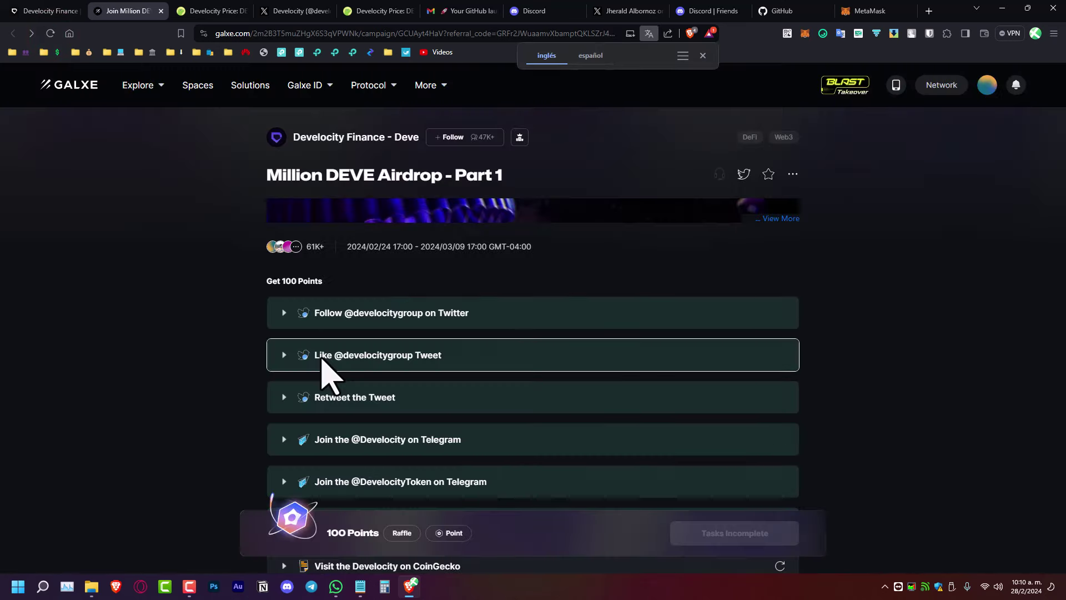
- Copy the referral link from the Refer Friends to Participate in the Campaign task
{"action": "scroll", "coordinate": [222, 313], "scroll_direction": "down", "scroll_amount": 6}
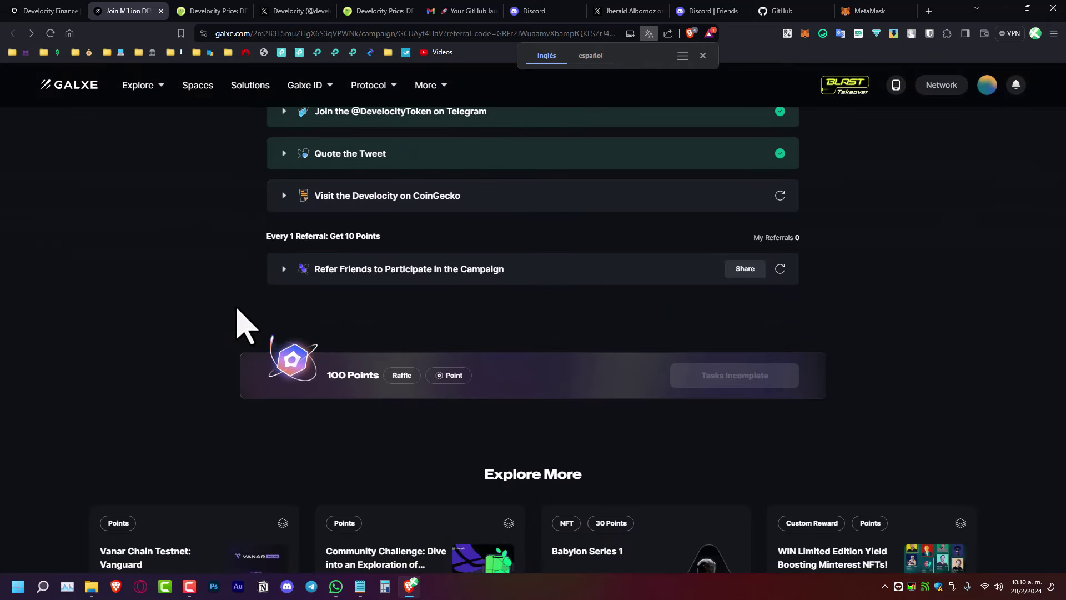
{"action": "scroll", "coordinate": [237, 316], "scroll_direction": "up", "scroll_amount": 3}
{"action": "scroll", "coordinate": [383, 333], "scroll_direction": "down", "scroll_amount": 2}
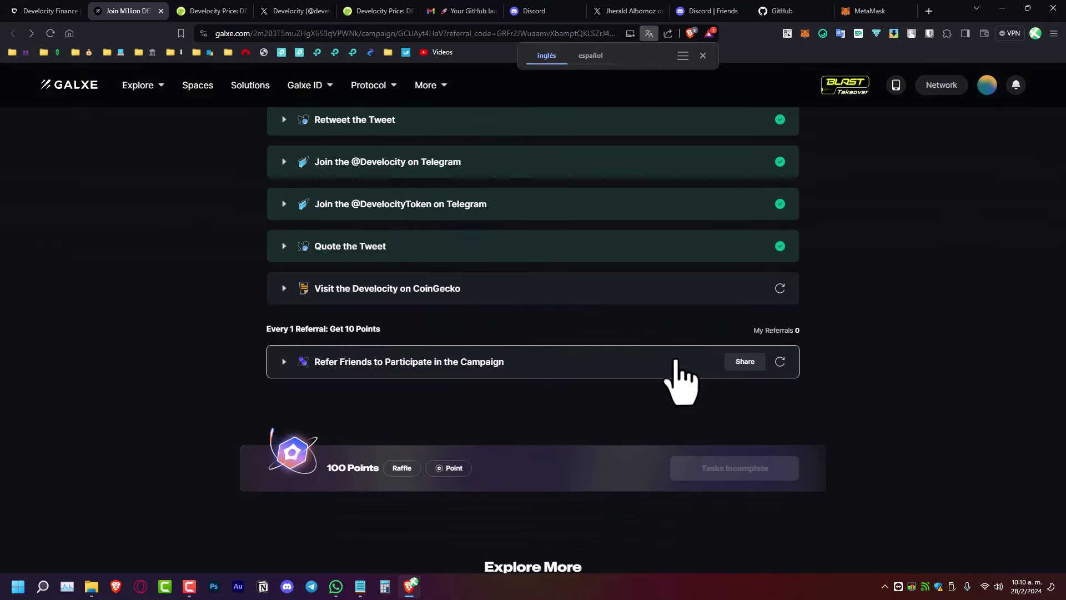
{"action": "left_click", "coordinate": [745, 361]}
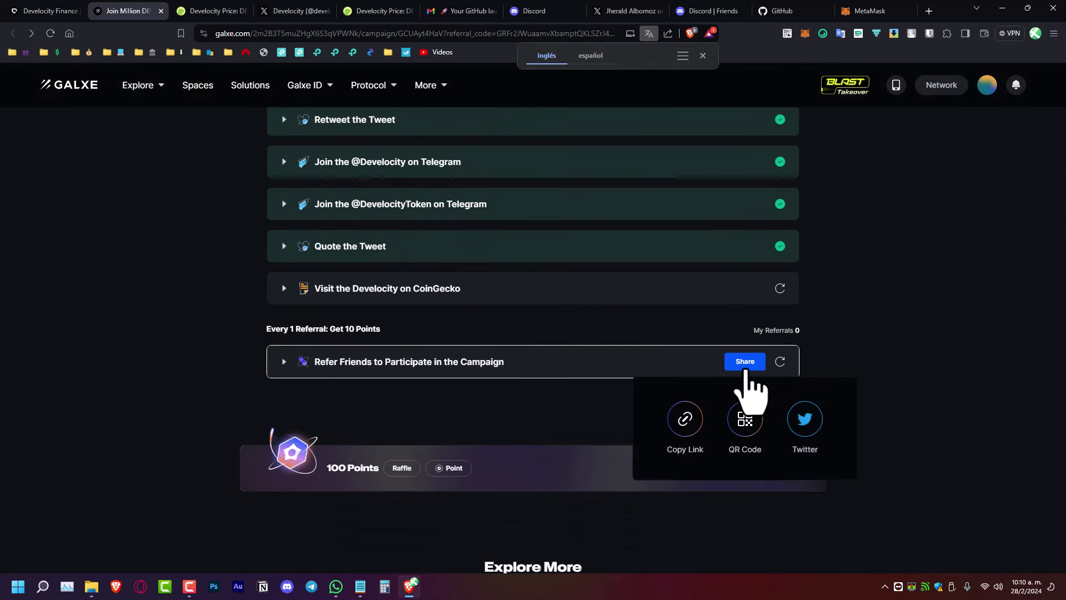
{"action": "left_click", "coordinate": [685, 419]}
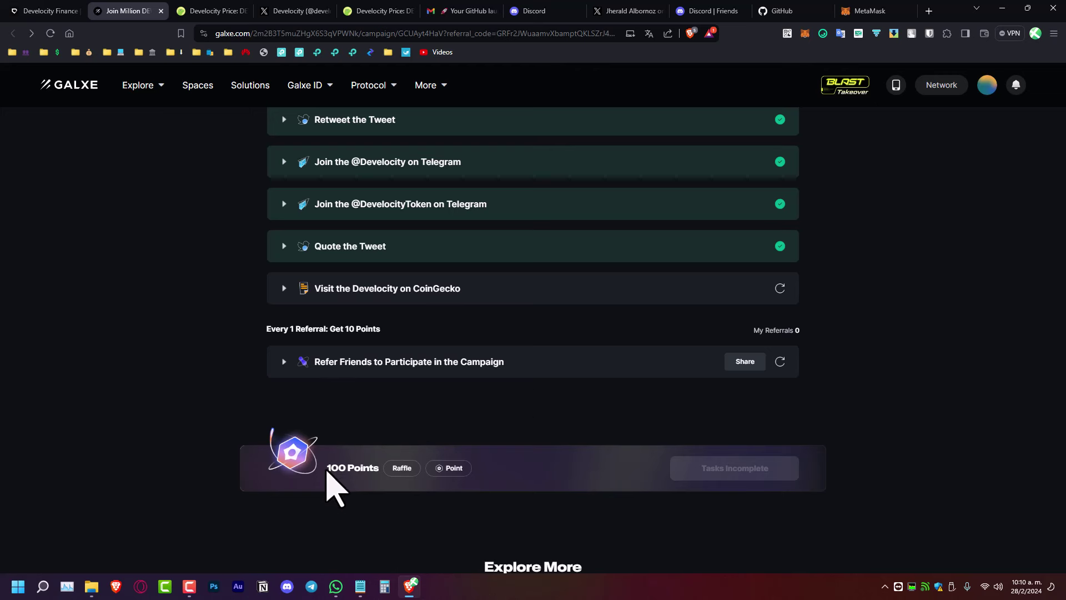
- Review the campaign's tasks and points reward, the Explore More campaigns, and the Develocity price page on CoinGecko
{"action": "scroll", "coordinate": [245, 361], "scroll_direction": "up", "scroll_amount": 5}
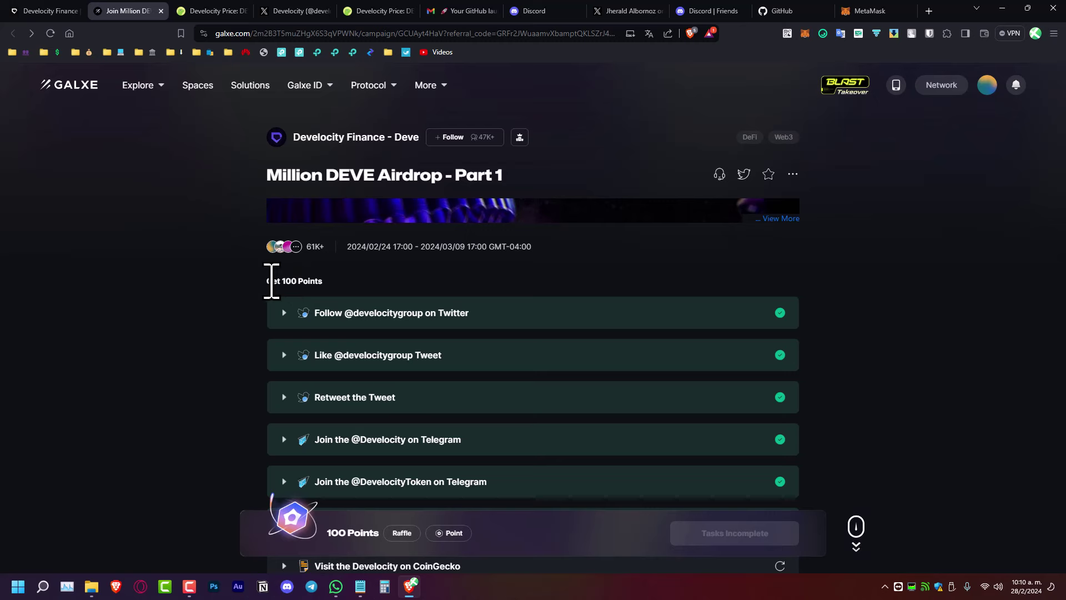
{"action": "scroll", "coordinate": [218, 316], "scroll_direction": "down", "scroll_amount": 6}
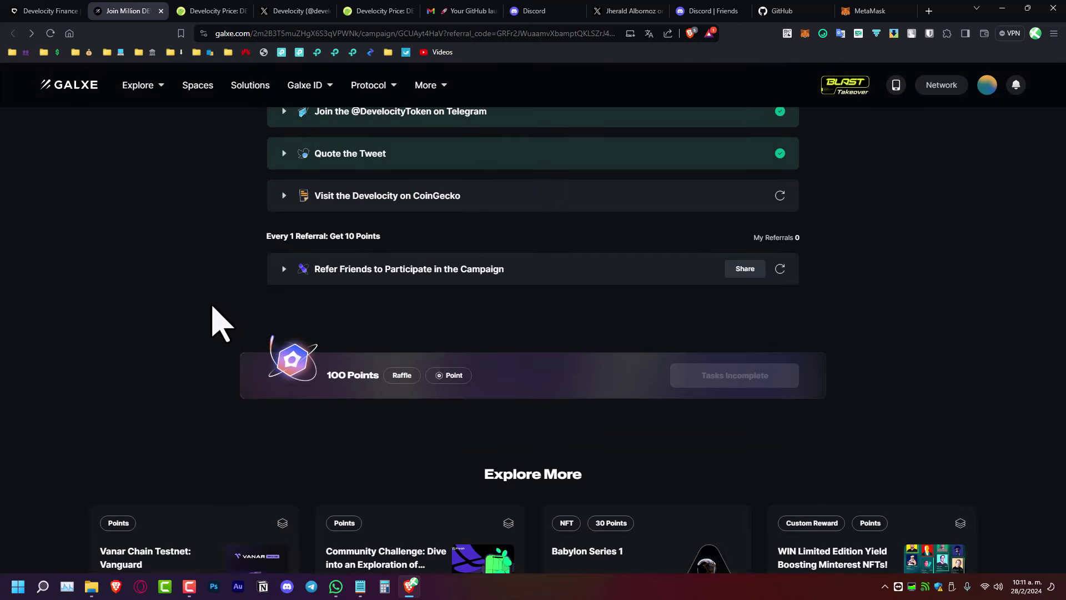
{"action": "left_click", "coordinate": [377, 11]}
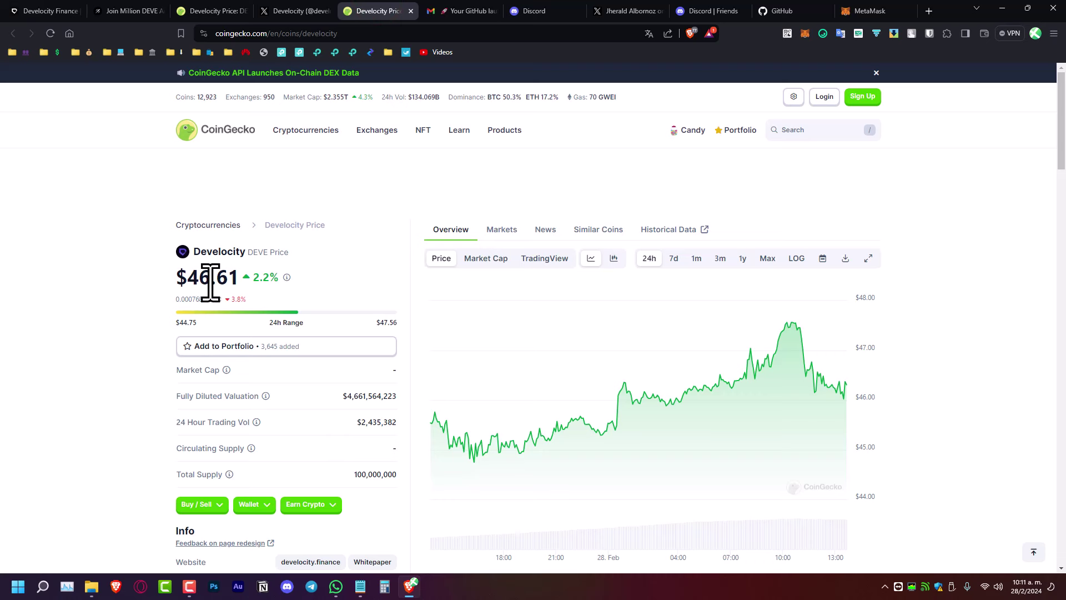
{"action": "left_click", "coordinate": [138, 11]}
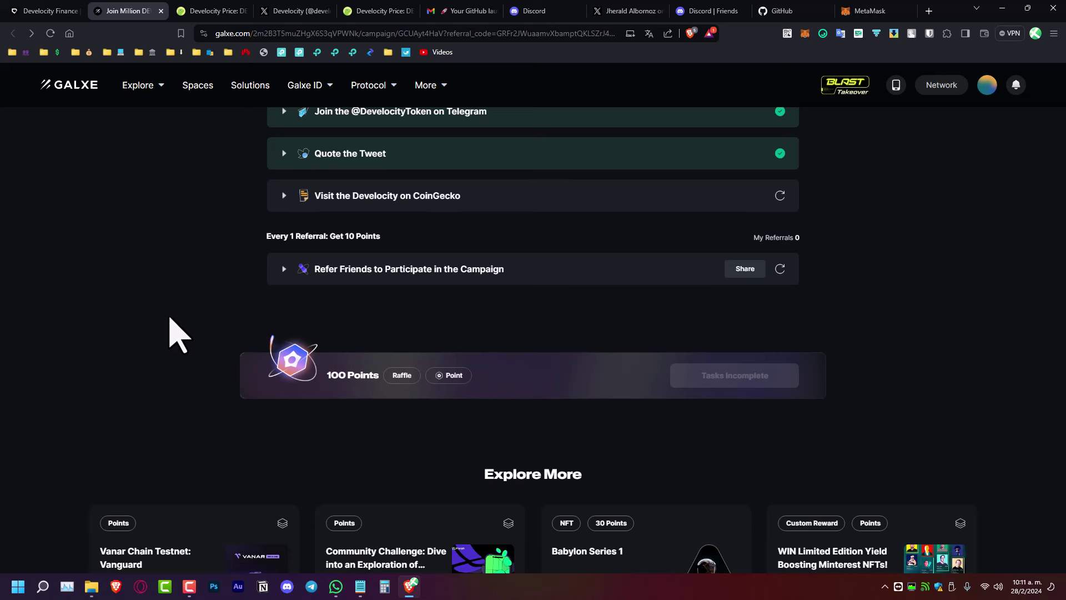
{"action": "scroll", "coordinate": [155, 321], "scroll_direction": "down", "scroll_amount": 3}
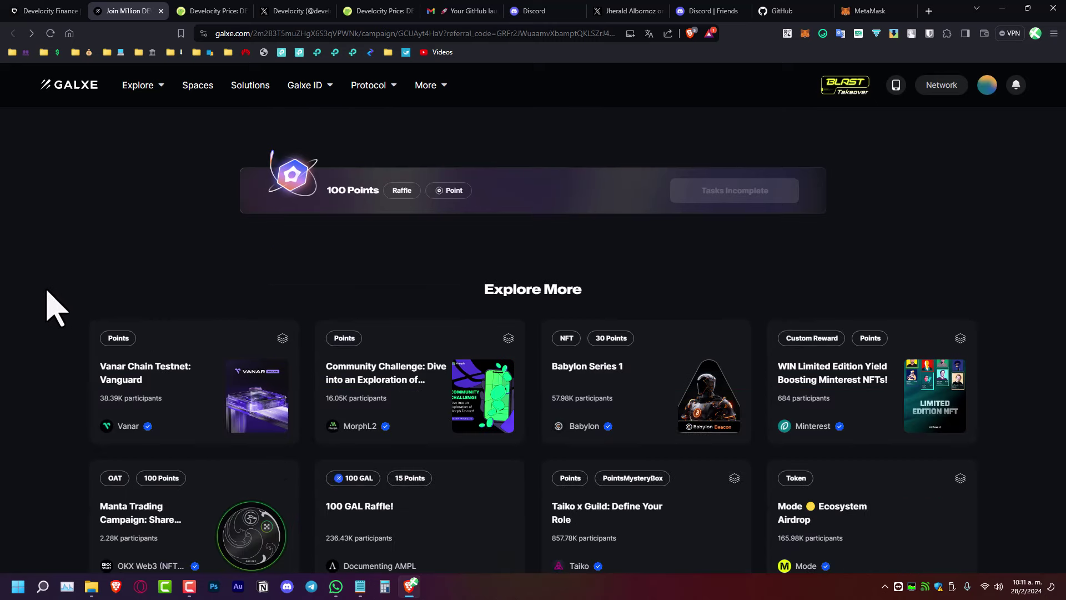
{"action": "scroll", "coordinate": [48, 297], "scroll_direction": "down", "scroll_amount": 5}
{"action": "scroll", "coordinate": [72, 302], "scroll_direction": "up", "scroll_amount": 15}
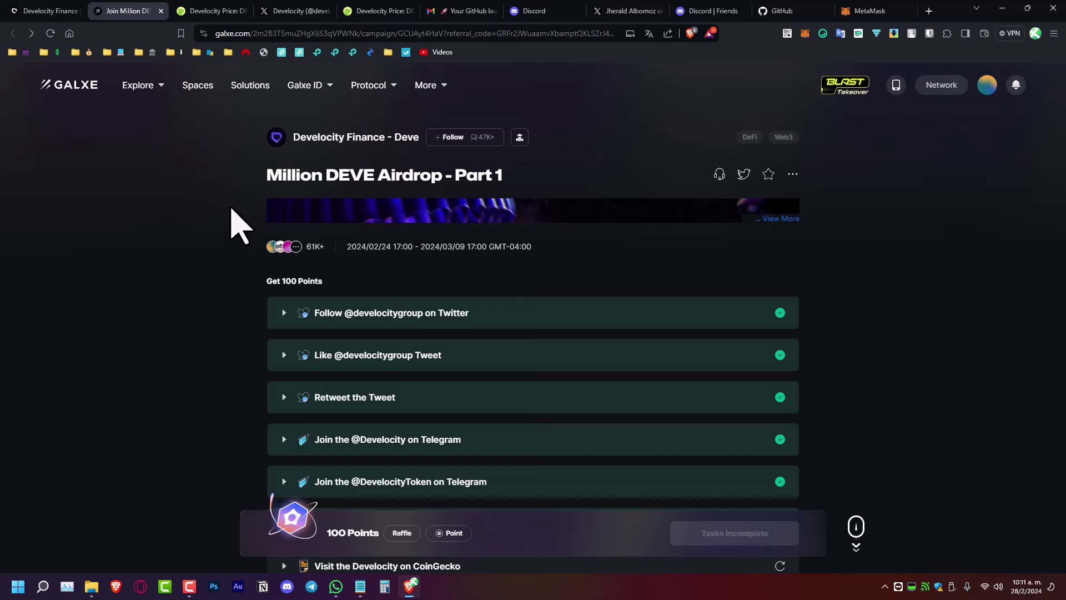
{"action": "left_click", "coordinate": [371, 13]}
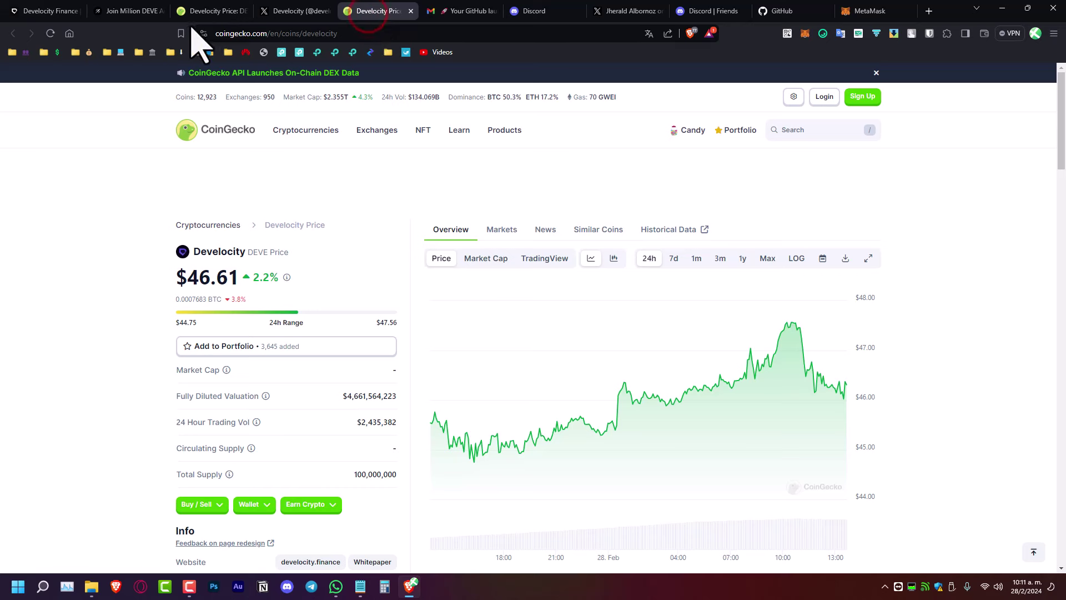
{"action": "left_click", "coordinate": [129, 12]}
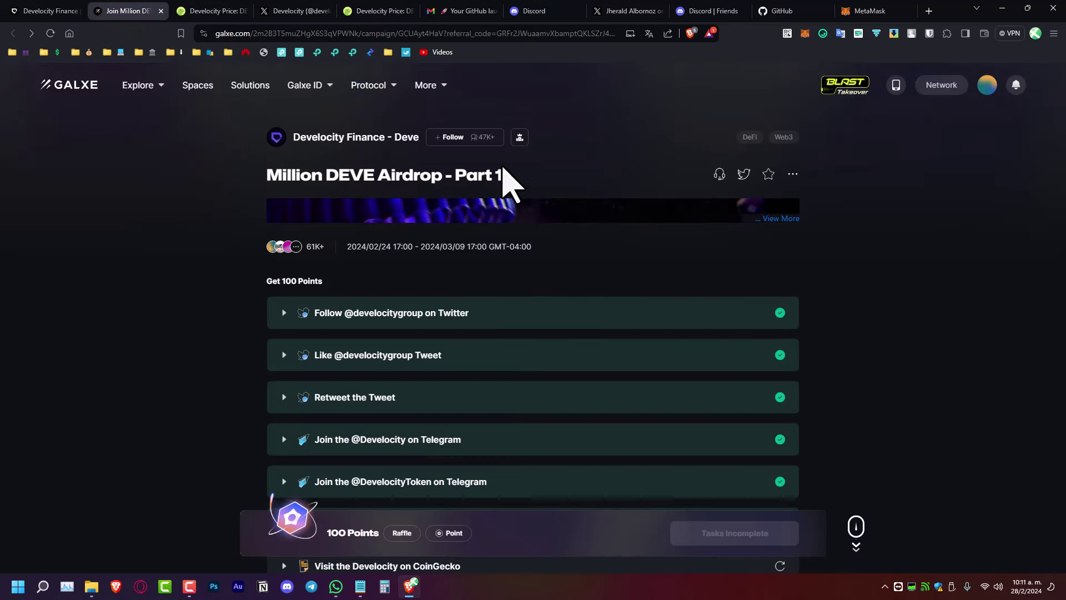